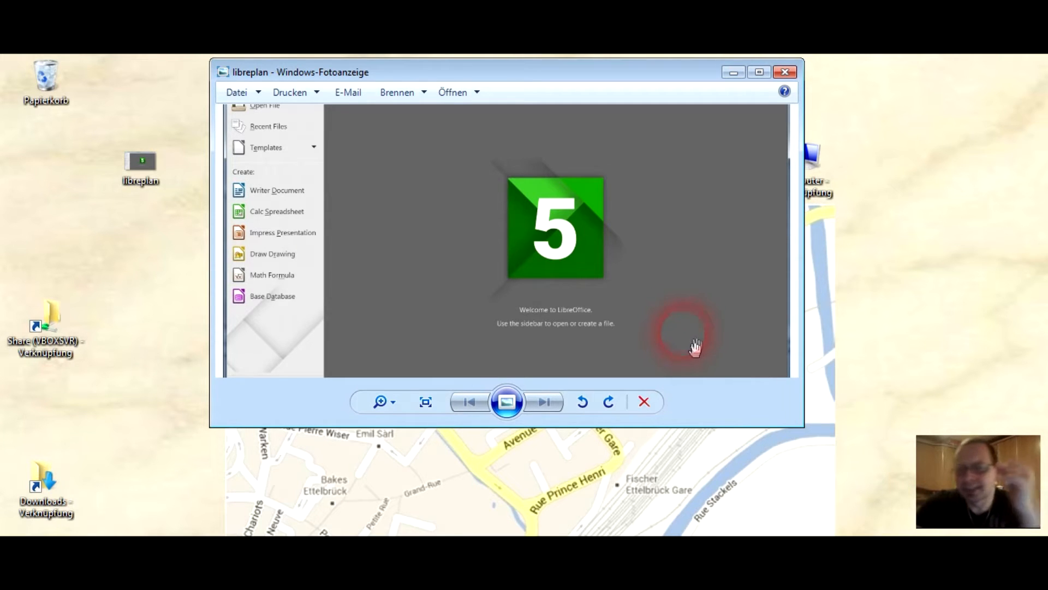
# - Close the image viewer, open Firefox and save the LibreOffice 5.0.3 Windows installer from the German LibreOffice download page
pyautogui.click(786, 74)
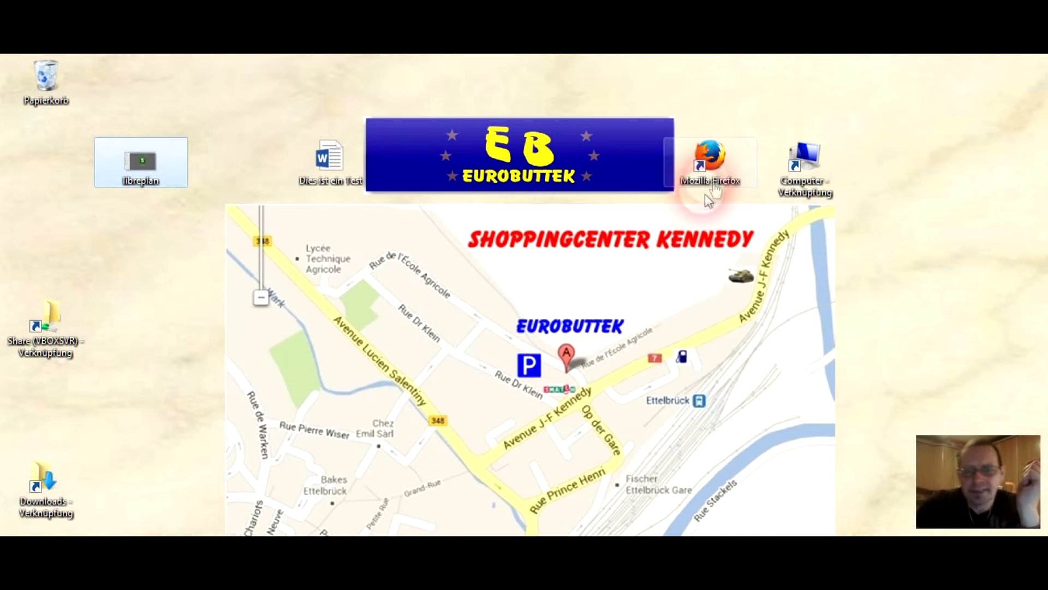
pyautogui.click(711, 167)
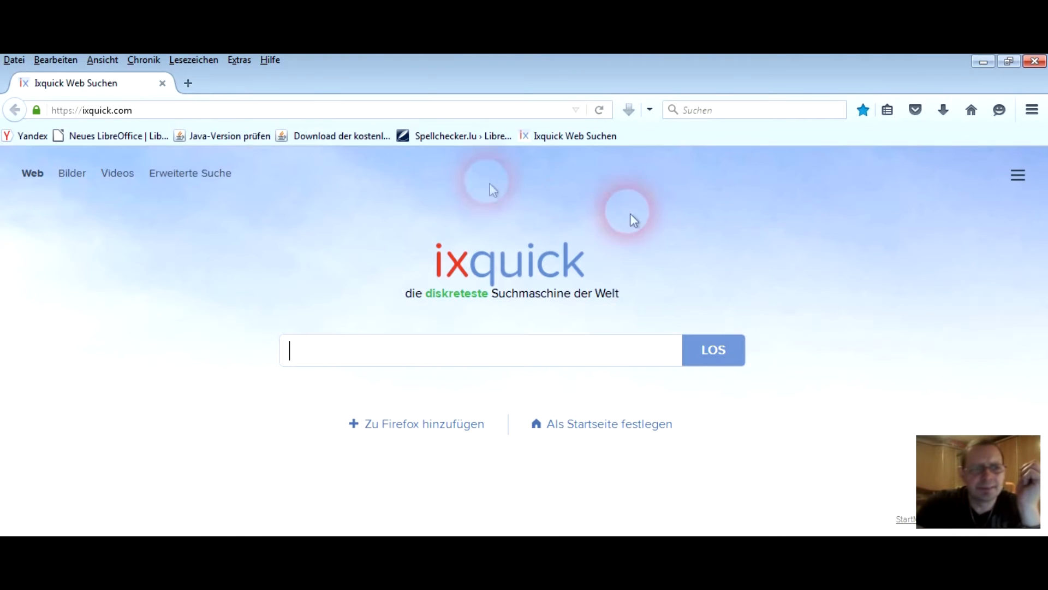
pyautogui.click(93, 138)
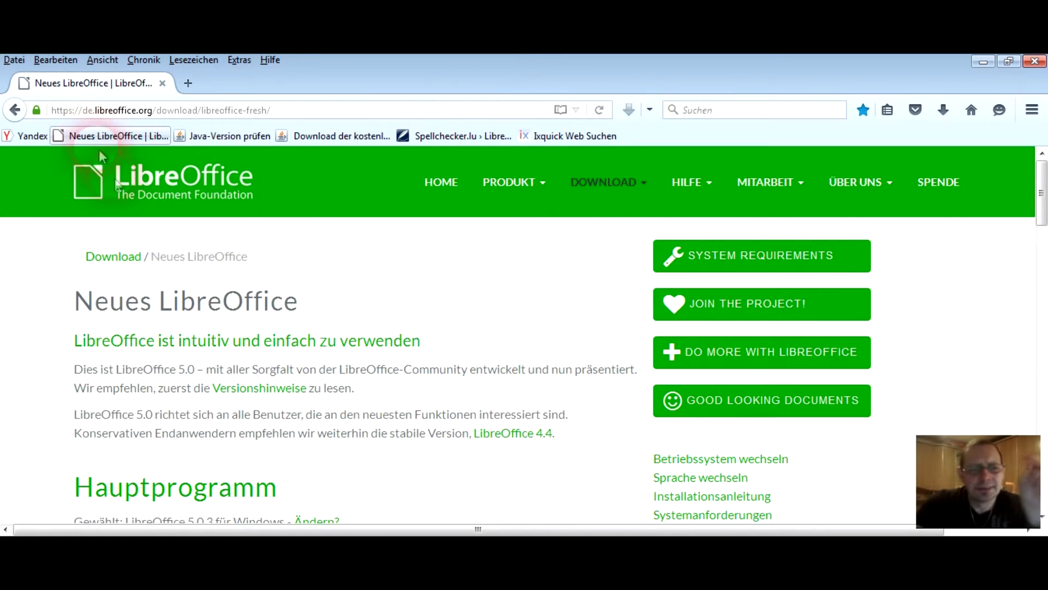
pyautogui.scroll(-1, 408, 316)
pyautogui.scroll(-3, 408, 316)
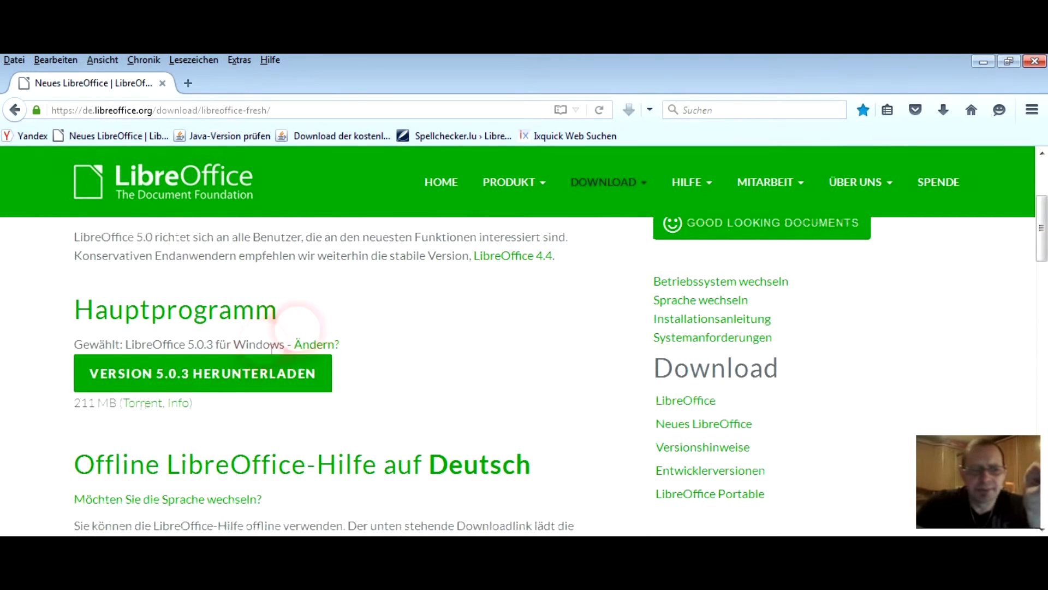
pyautogui.click(233, 384)
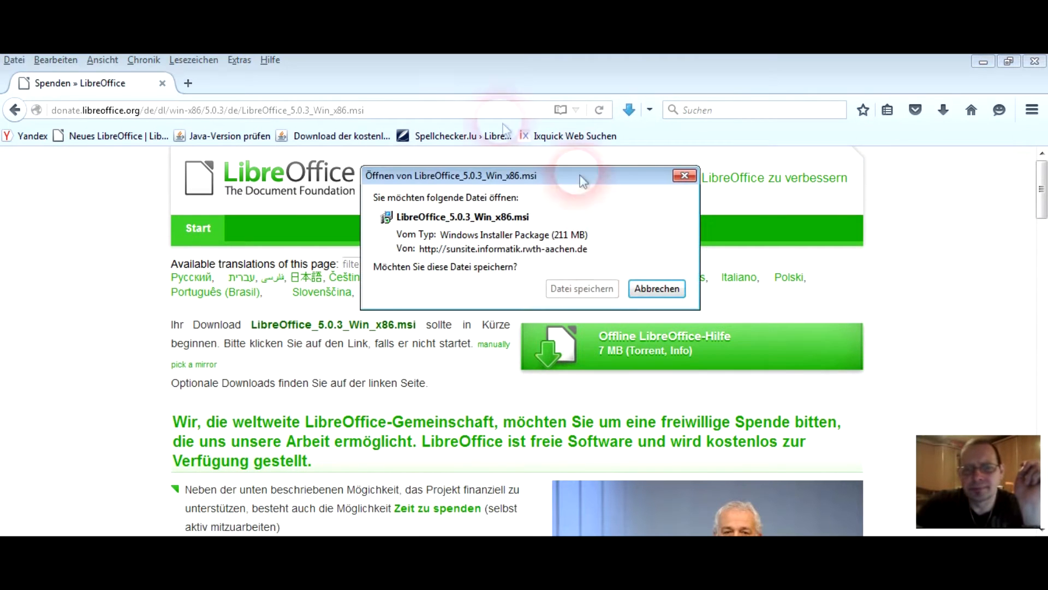
pyautogui.click(604, 294)
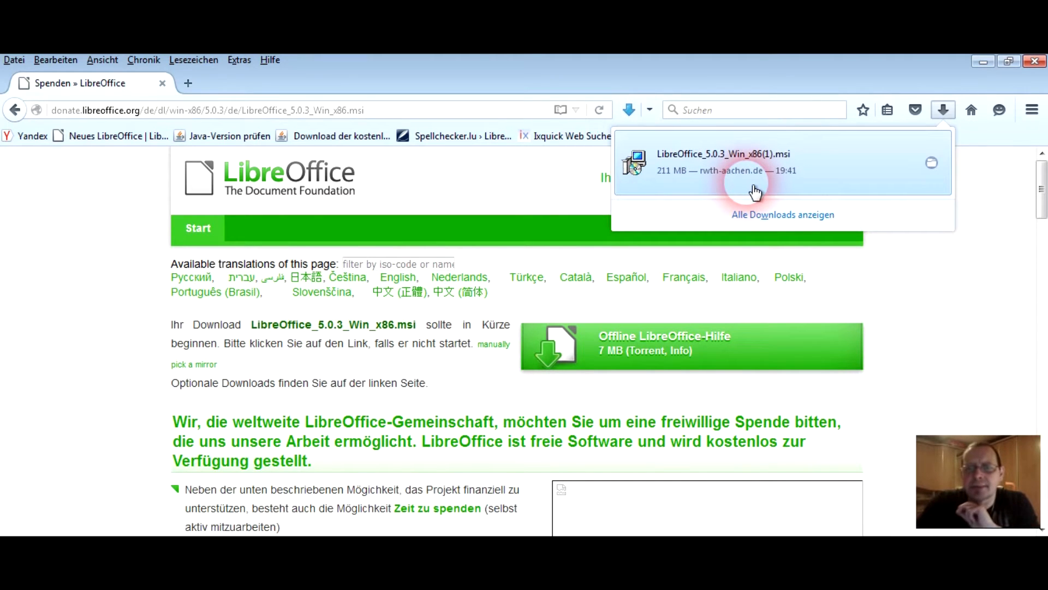
# - Run the downloaded LibreOffice installer with the Typisch setup and a desktop shortcut, without loading at system start, and allow the installation
pyautogui.click(762, 160)
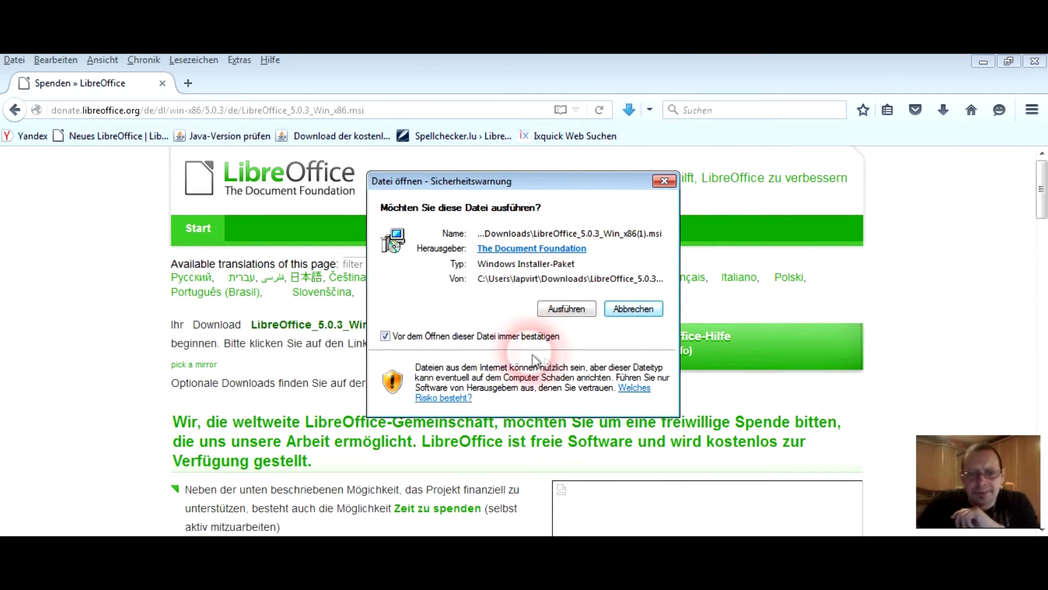
pyautogui.click(567, 309)
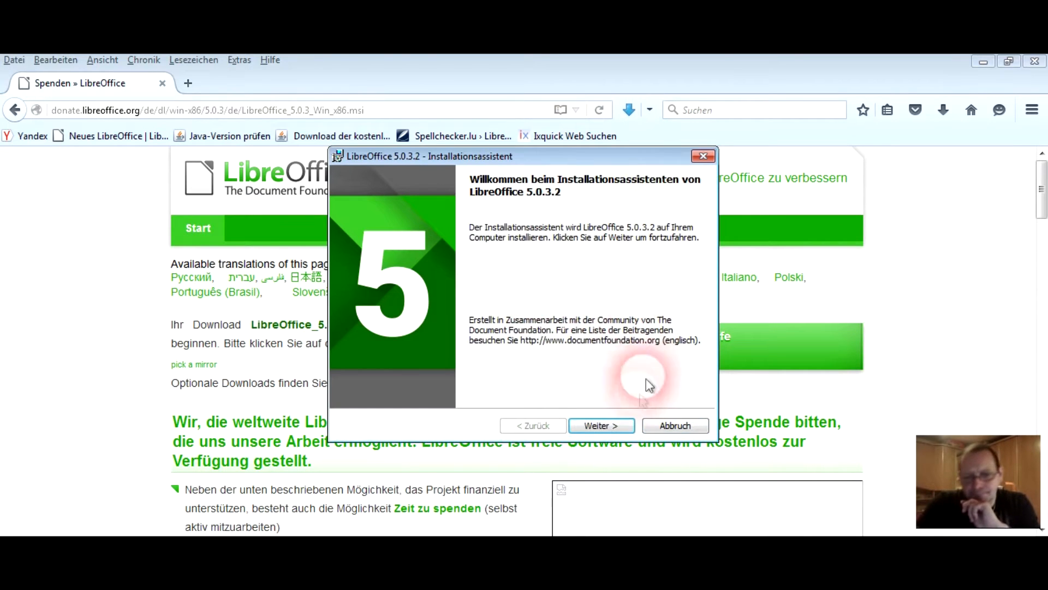
pyautogui.click(614, 432)
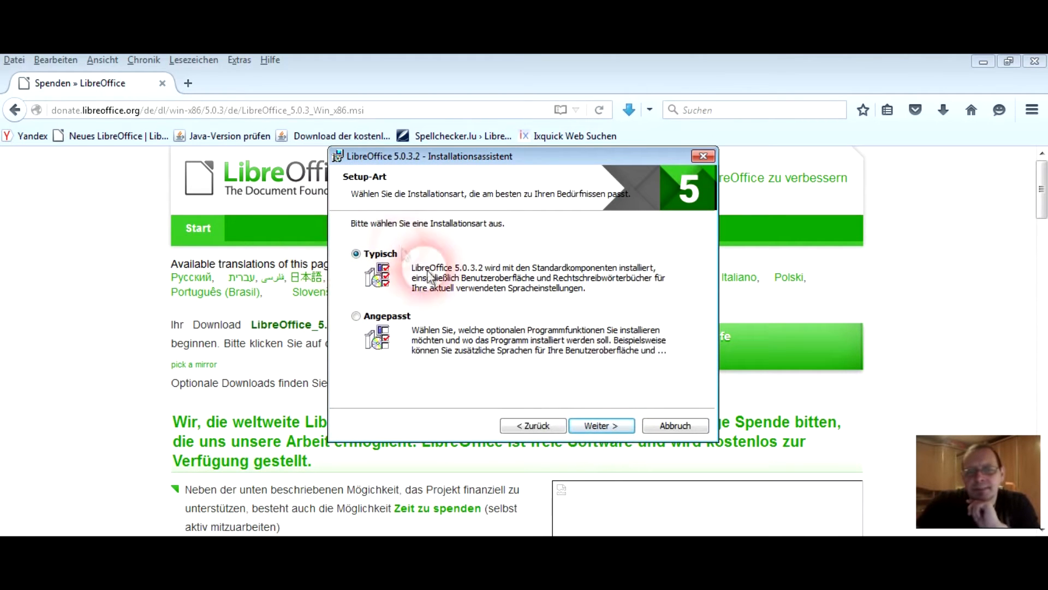
pyautogui.click(585, 428)
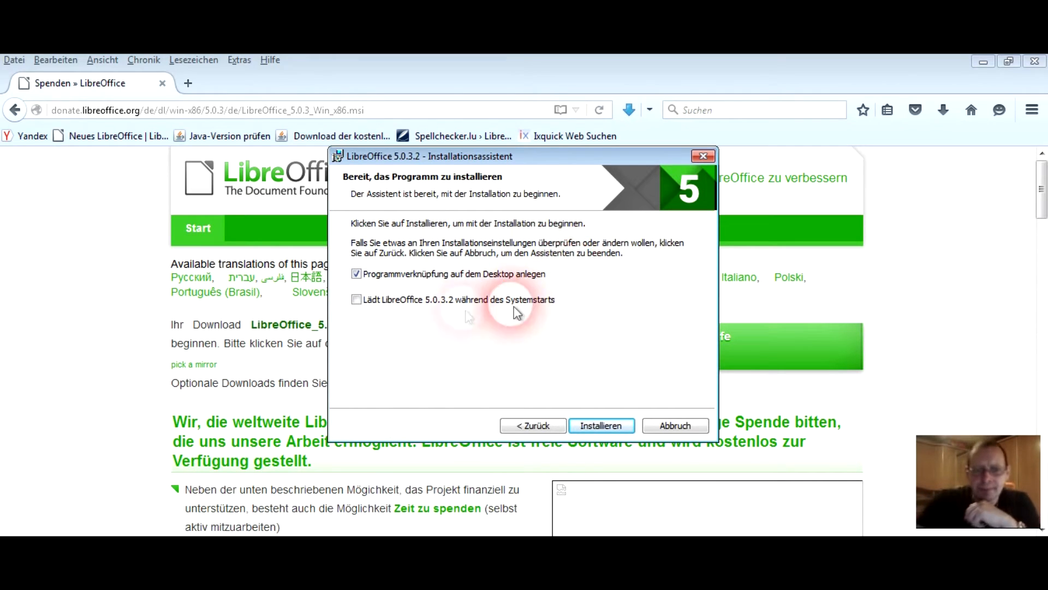
pyautogui.click(596, 425)
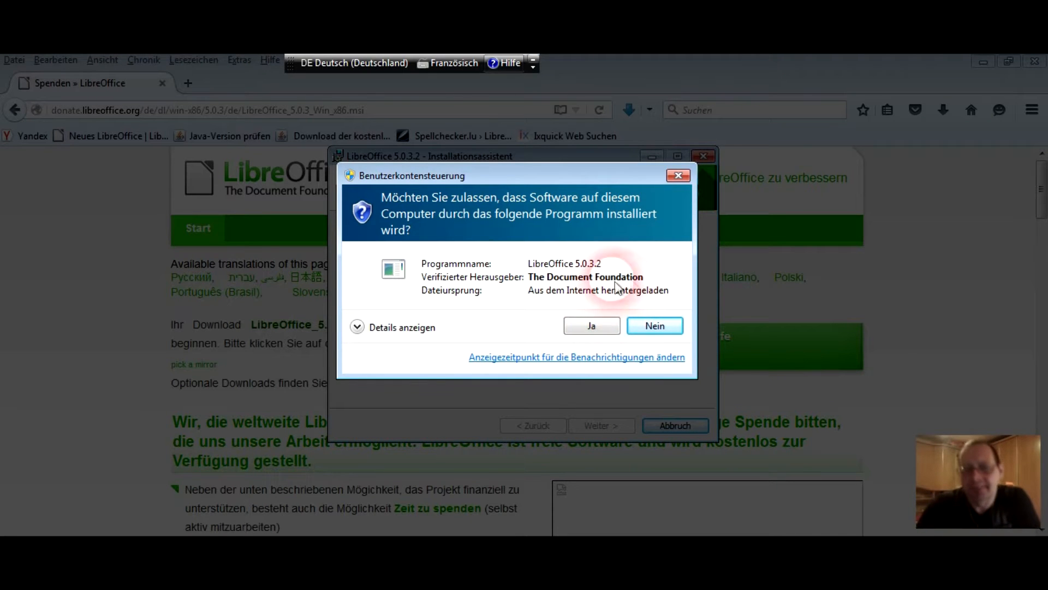
pyautogui.click(582, 329)
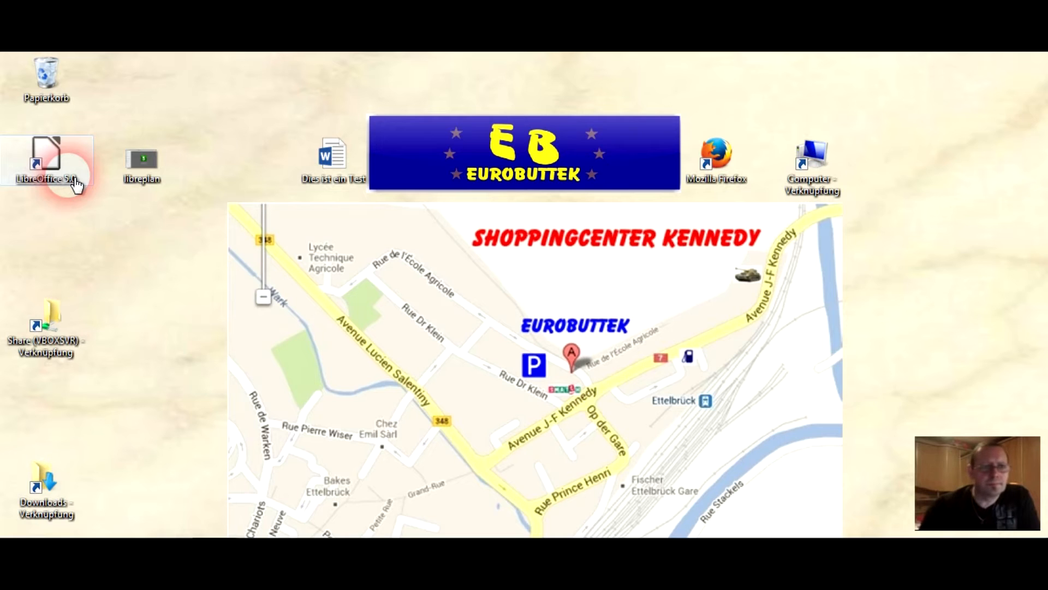
# - Launch LibreOffice 5.0 from the desktop to check its Start Center and close it again
pyautogui.doubleClick(75, 182)
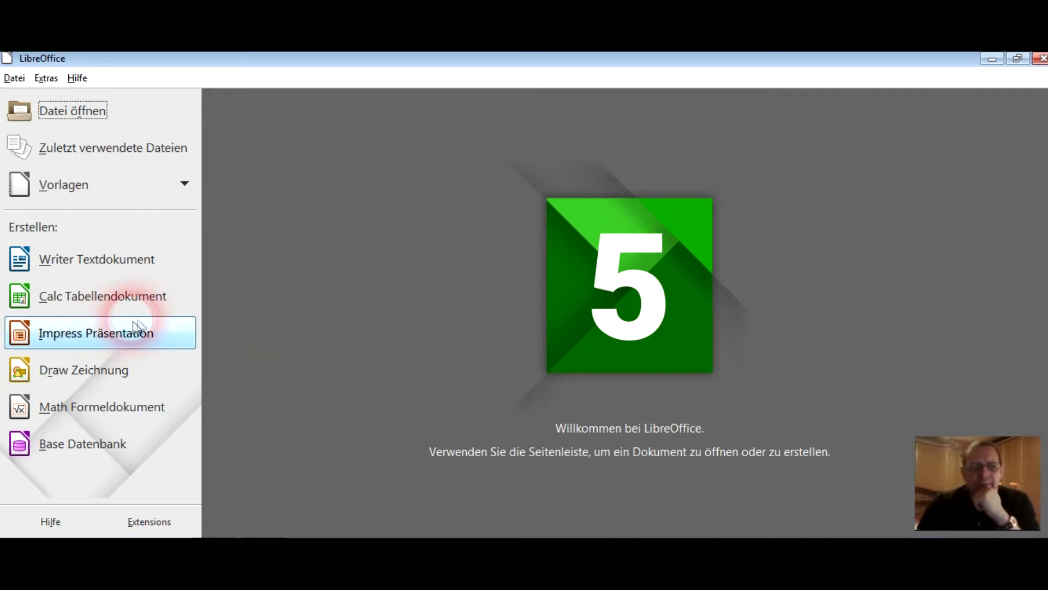
pyautogui.click(1043, 60)
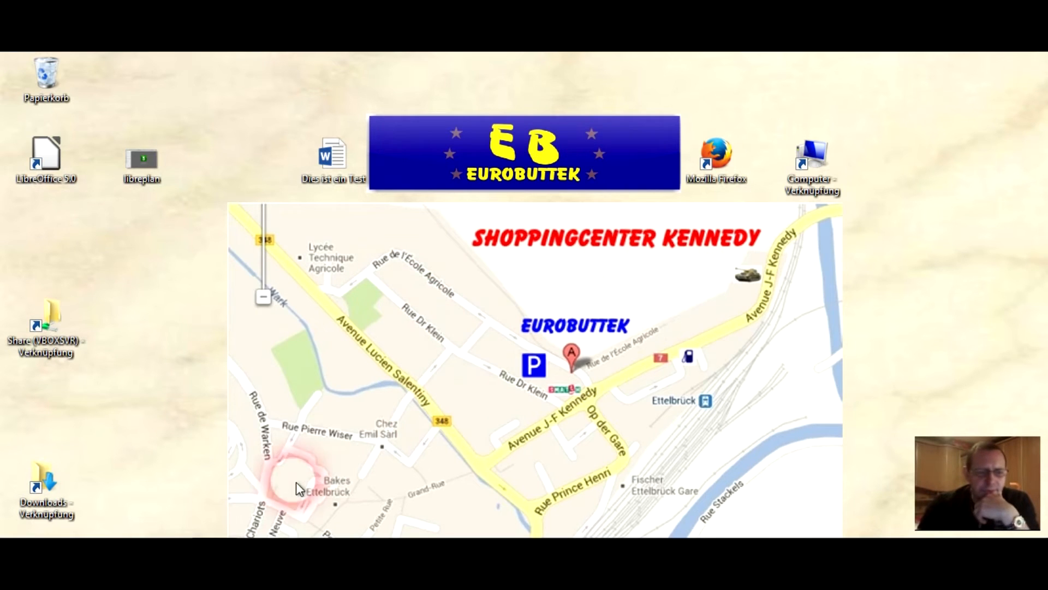
# - Return to Firefox, open the bookmarked Java download page, accept the terms and save the Java for Windows installer
pyautogui.click(221, 532)
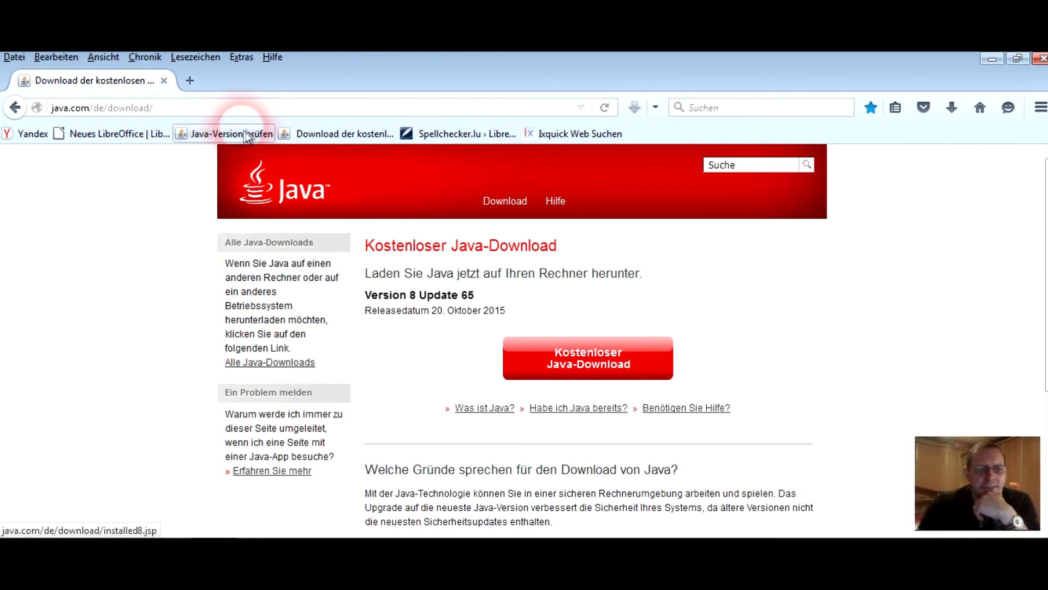
pyautogui.click(341, 133)
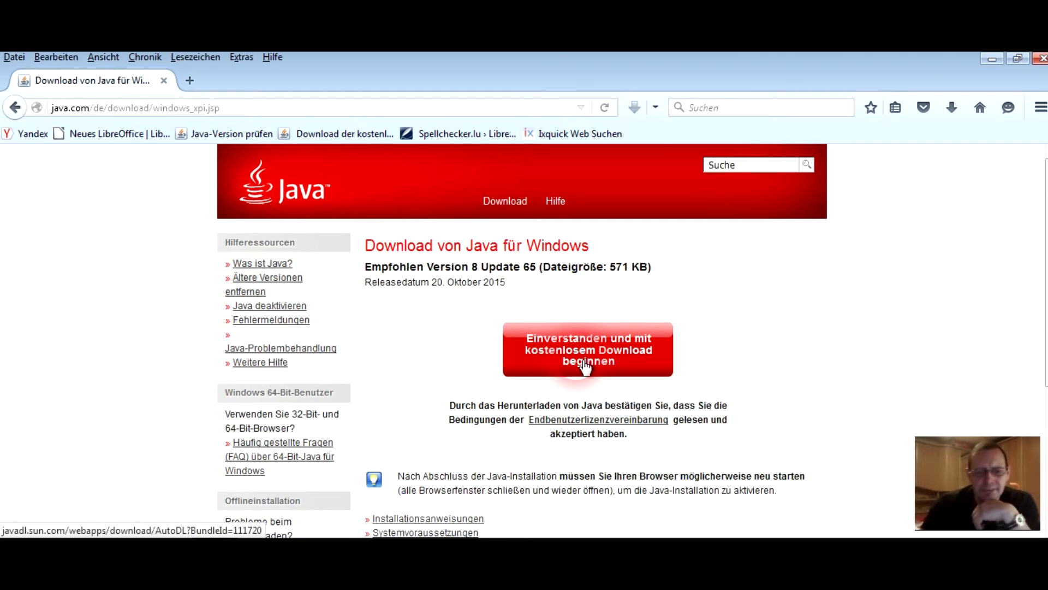
pyautogui.click(586, 368)
pyautogui.click(561, 295)
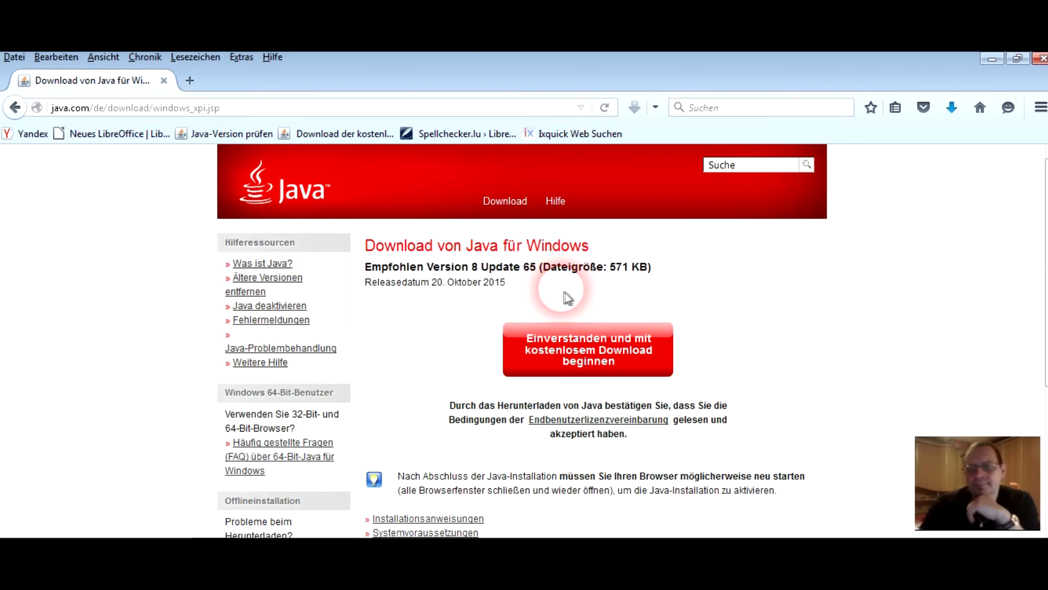
# - Run the downloaded Java installer, allow its changes, install Java with the default target folder and close the finished setup
pyautogui.click(959, 110)
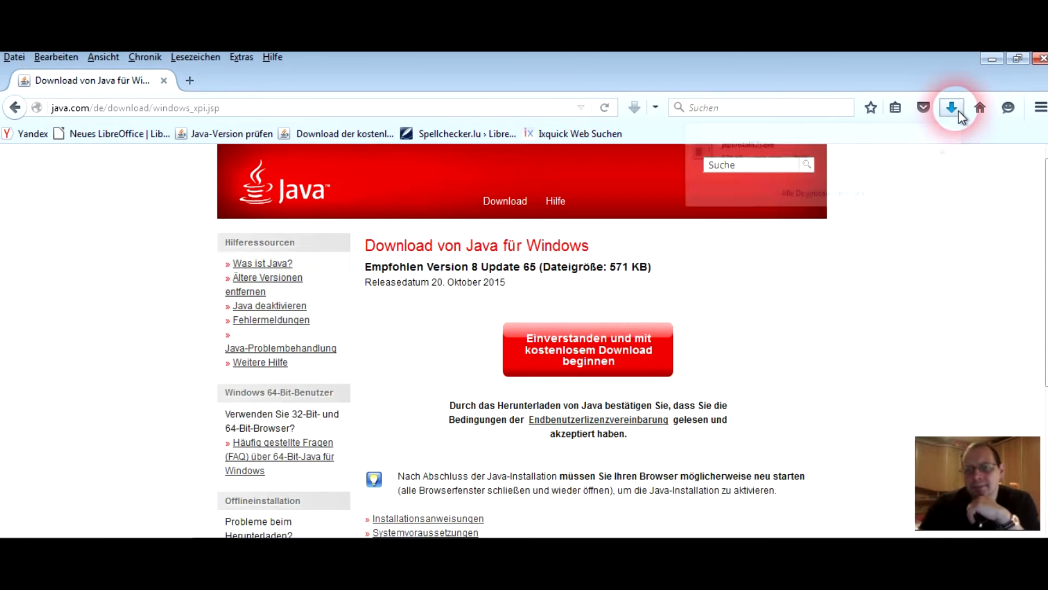
pyautogui.click(732, 159)
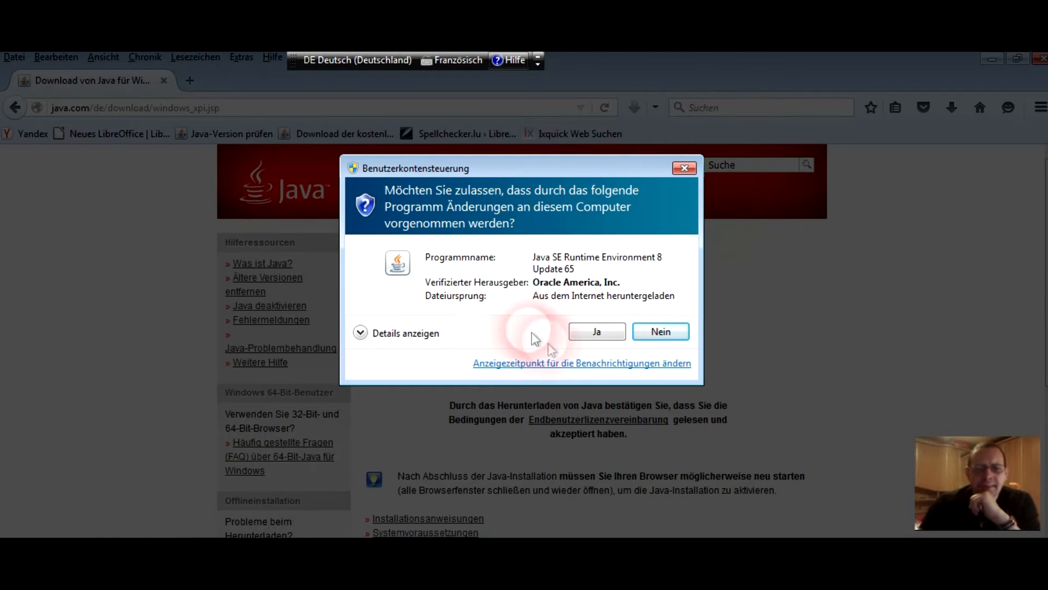
pyautogui.click(597, 331)
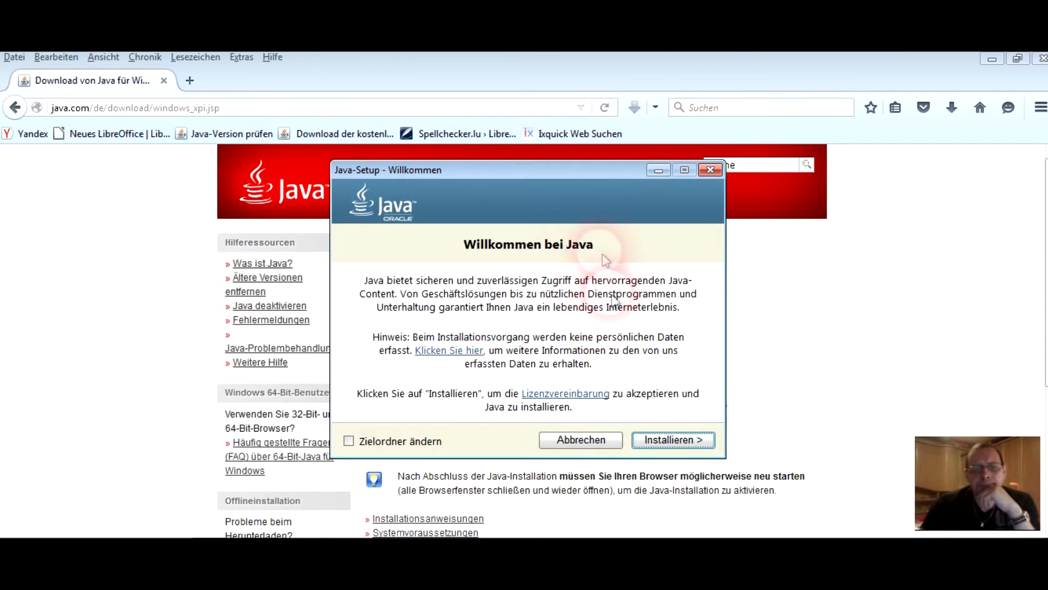
pyautogui.click(690, 442)
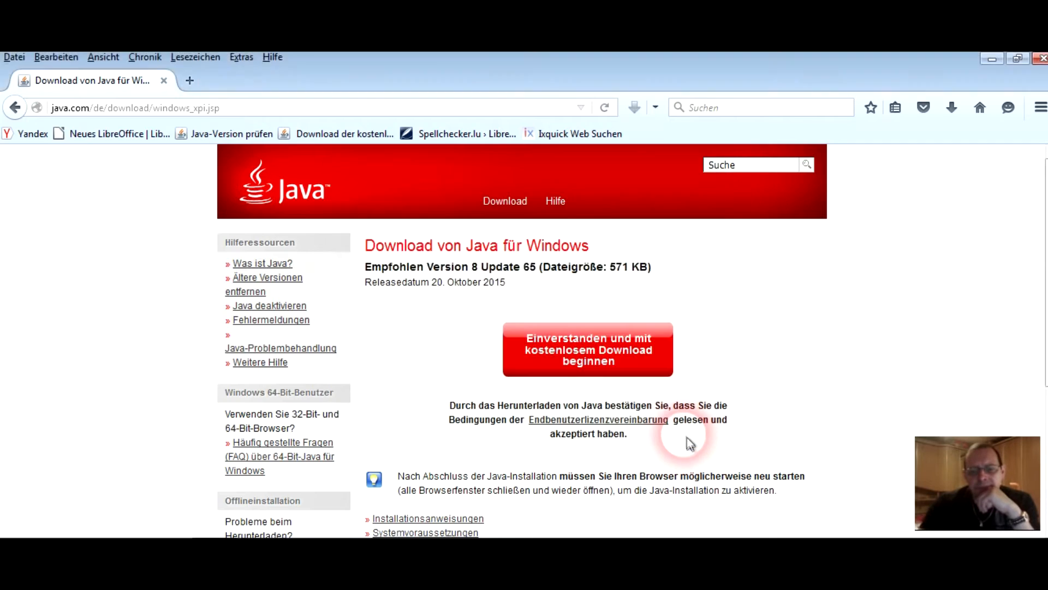
pyautogui.click(622, 263)
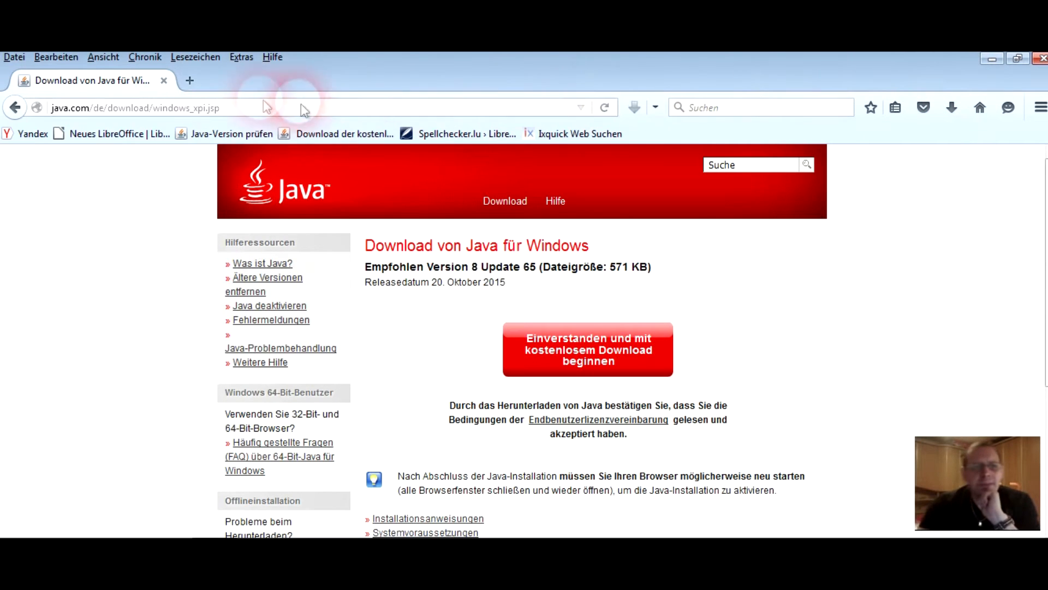
pyautogui.click(991, 60)
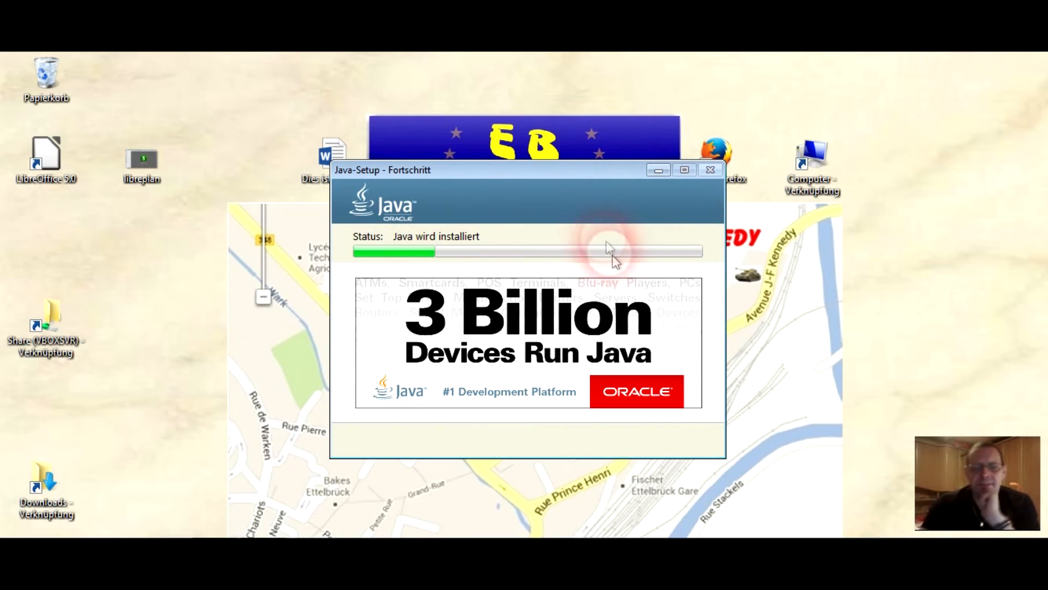
pyautogui.moveTo(575, 171); pyautogui.dragTo(577, 212)
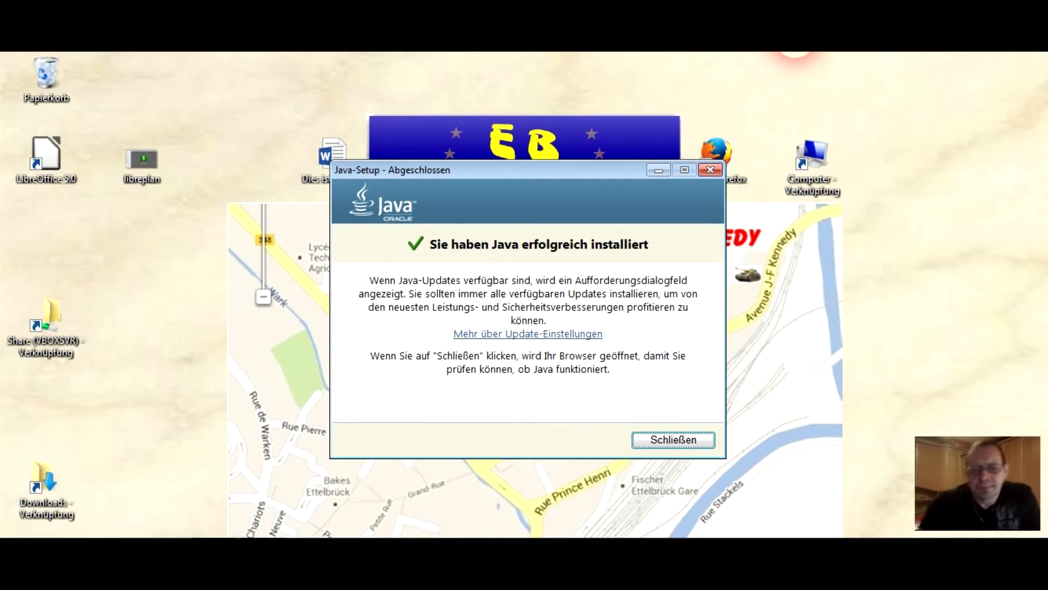
pyautogui.click(669, 447)
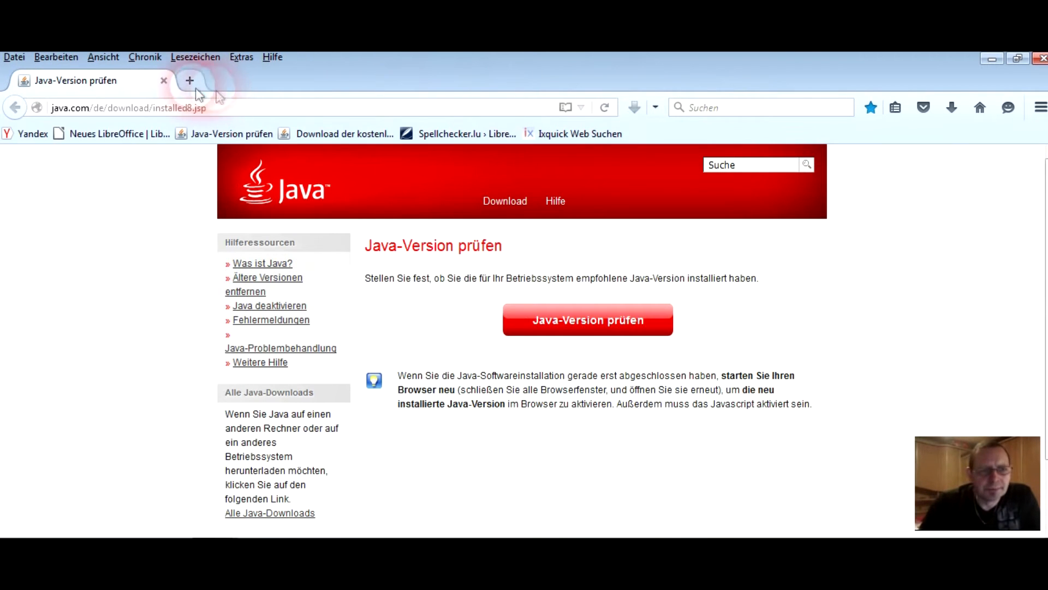
# - Restart Firefox and open the download section of the bookmarked Spellchecker.lu page for LibreOffice
pyautogui.click(1044, 59)
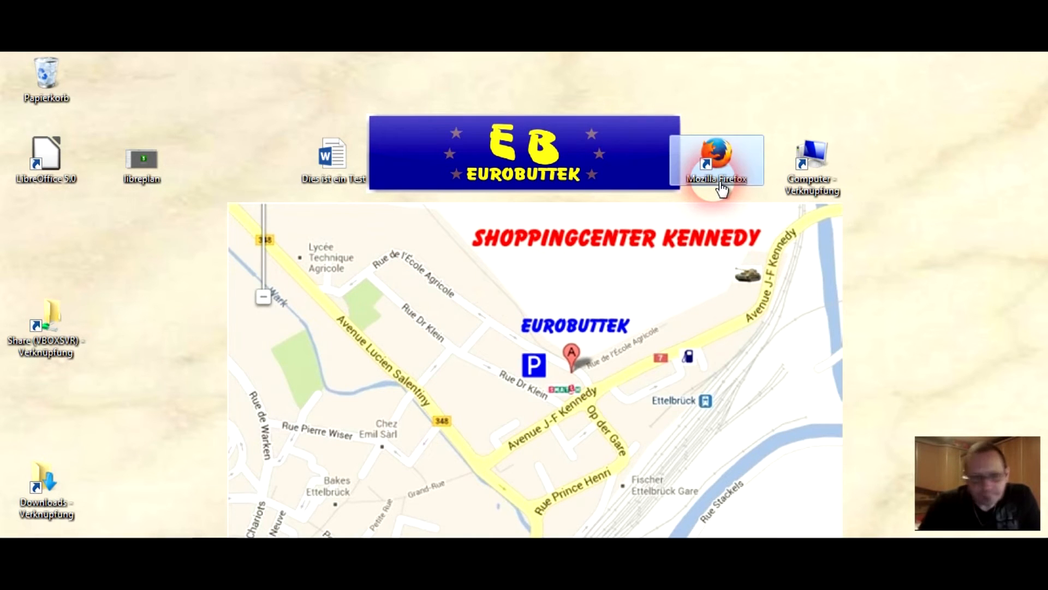
pyautogui.doubleClick(718, 164)
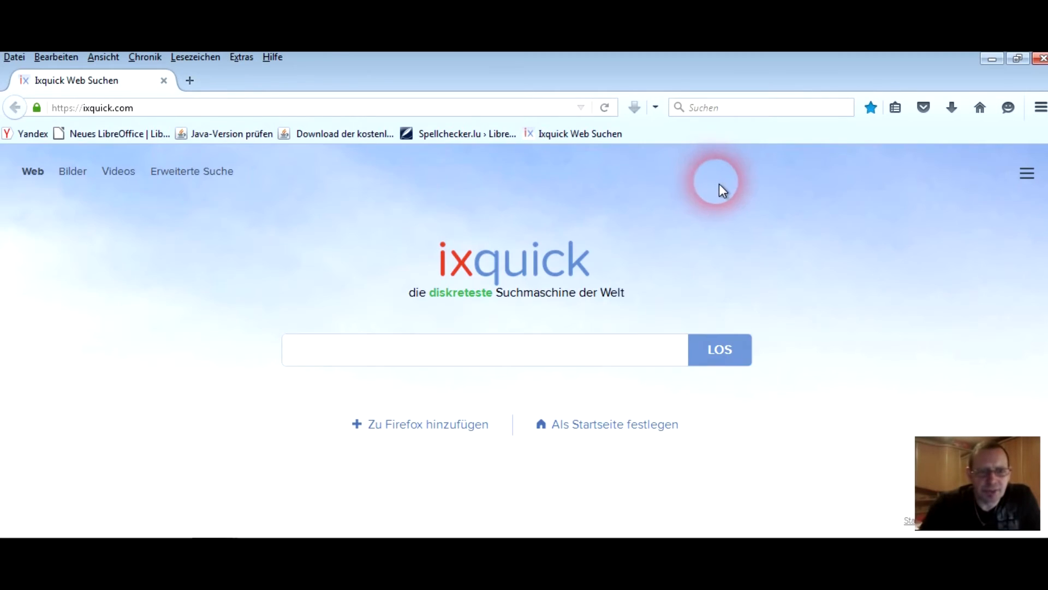
pyautogui.click(463, 136)
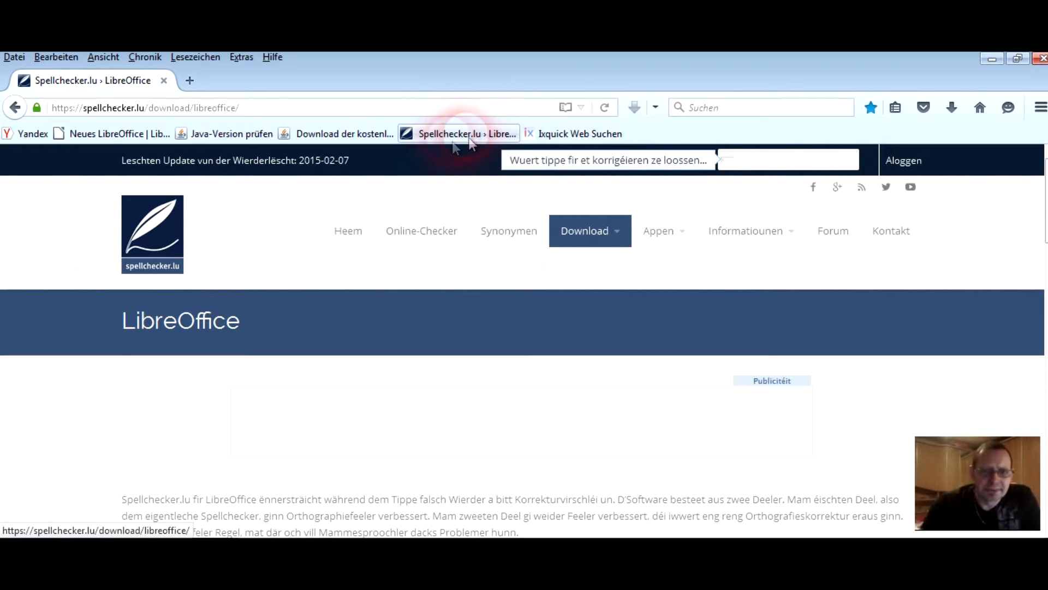
pyautogui.scroll(-5, 523, 287)
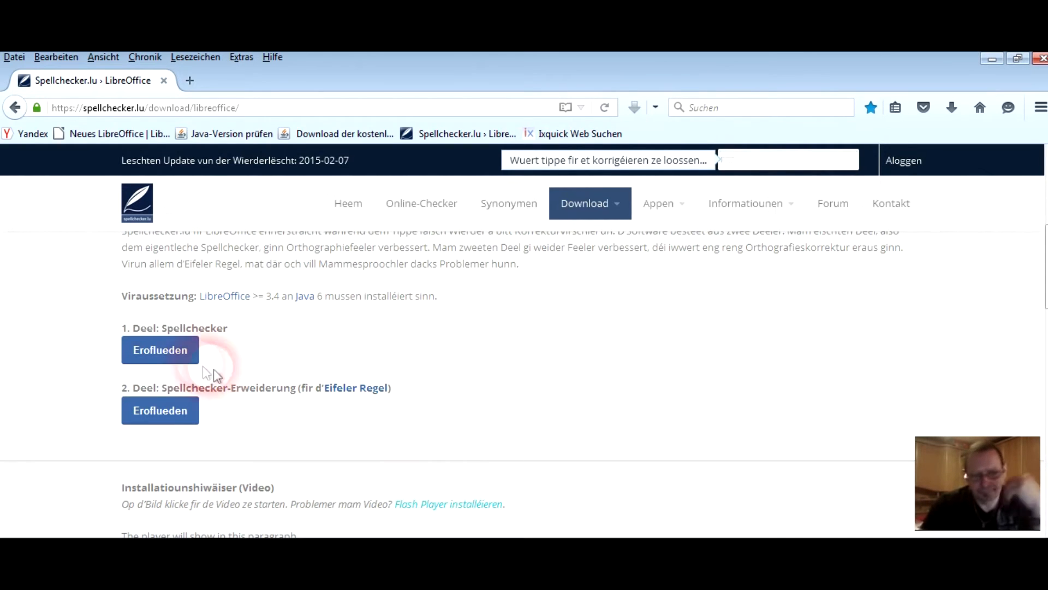
# - Download part 1, the Spellchecker, accepting its licence and saving the file SpellcheckerLu.oxt
pyautogui.click(168, 355)
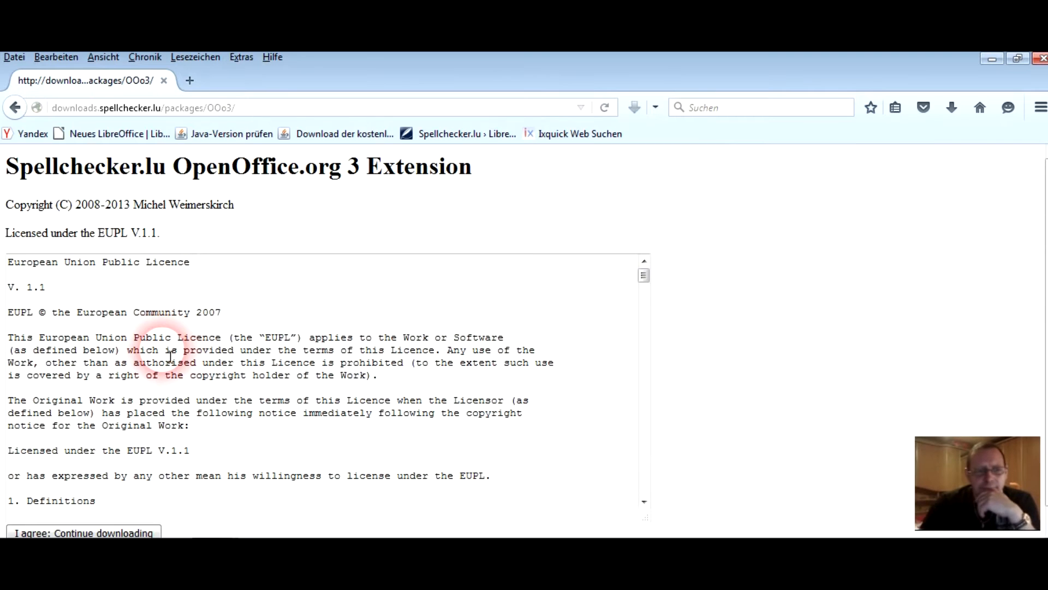
pyautogui.scroll(-2, 171, 356)
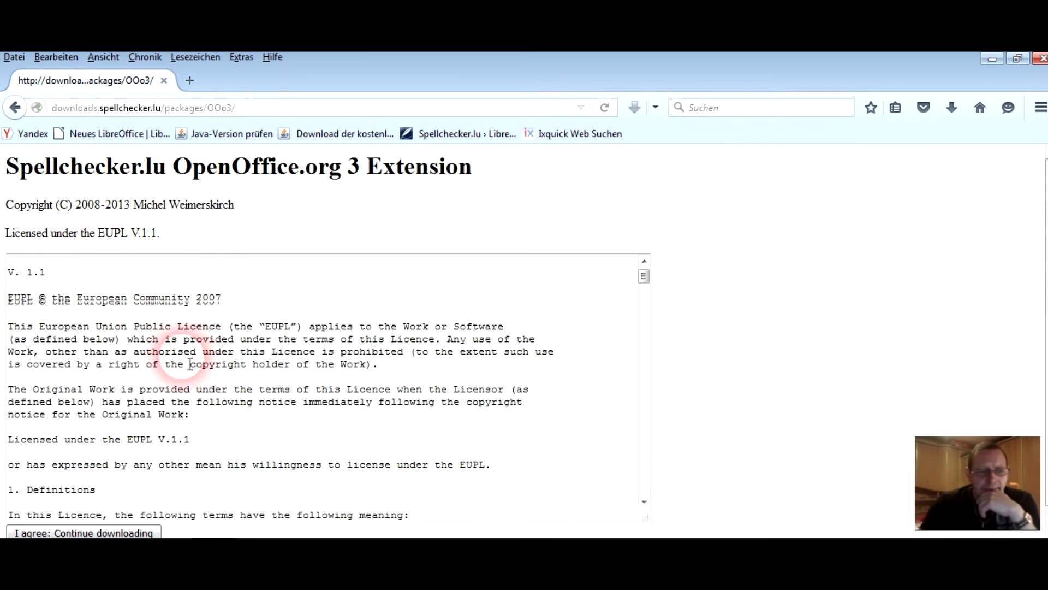
pyautogui.click(107, 533)
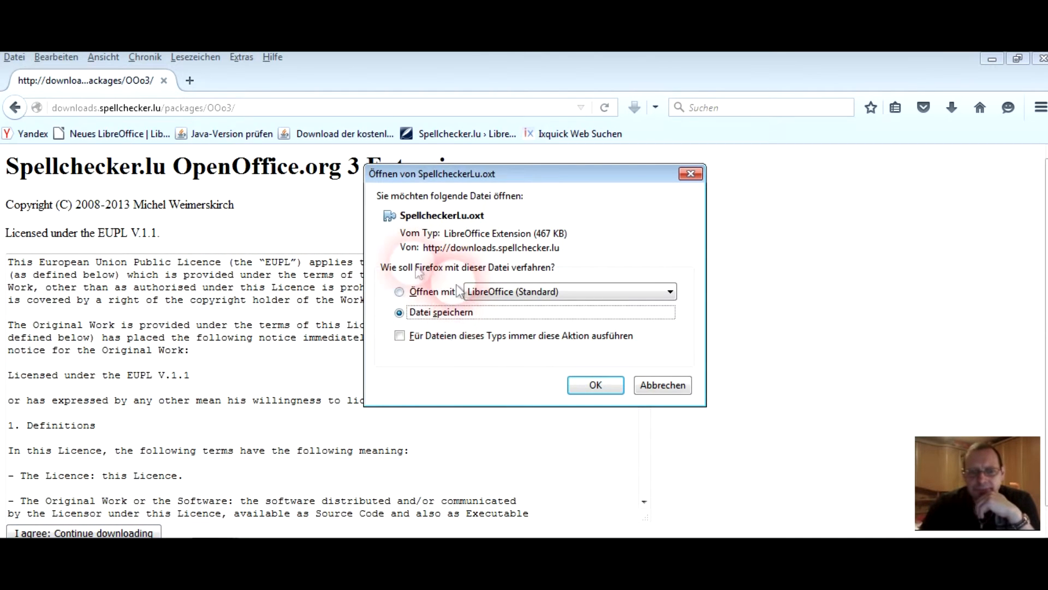
pyautogui.click(581, 392)
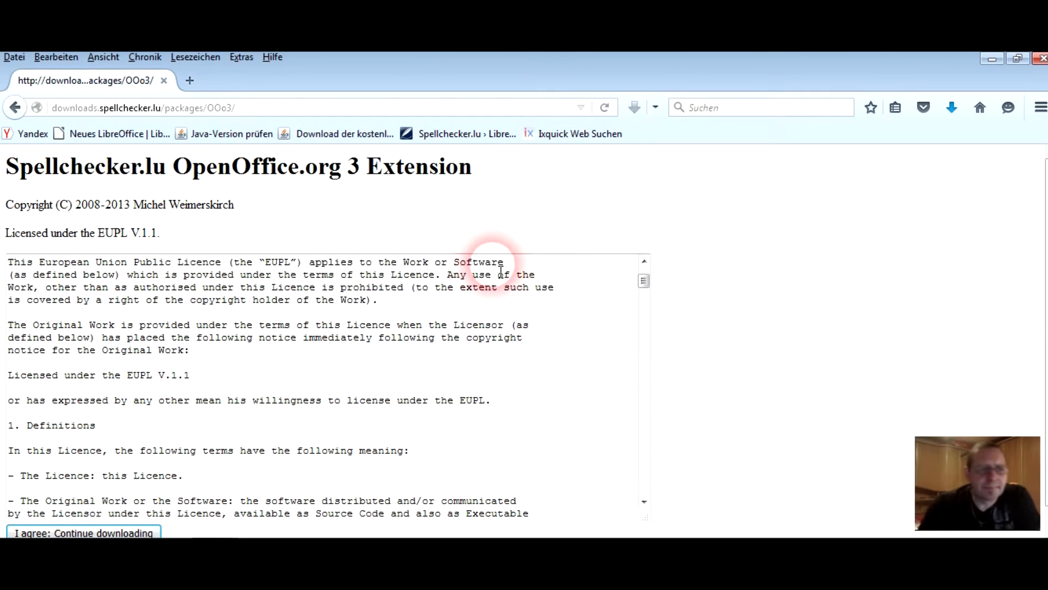
# - Return to the Spellchecker.lu downloads and get part 2, the Spellchecker-Erweiderung, accepting its licence and saving SpellcheckerLuExtension.oxt
pyautogui.click(20, 113)
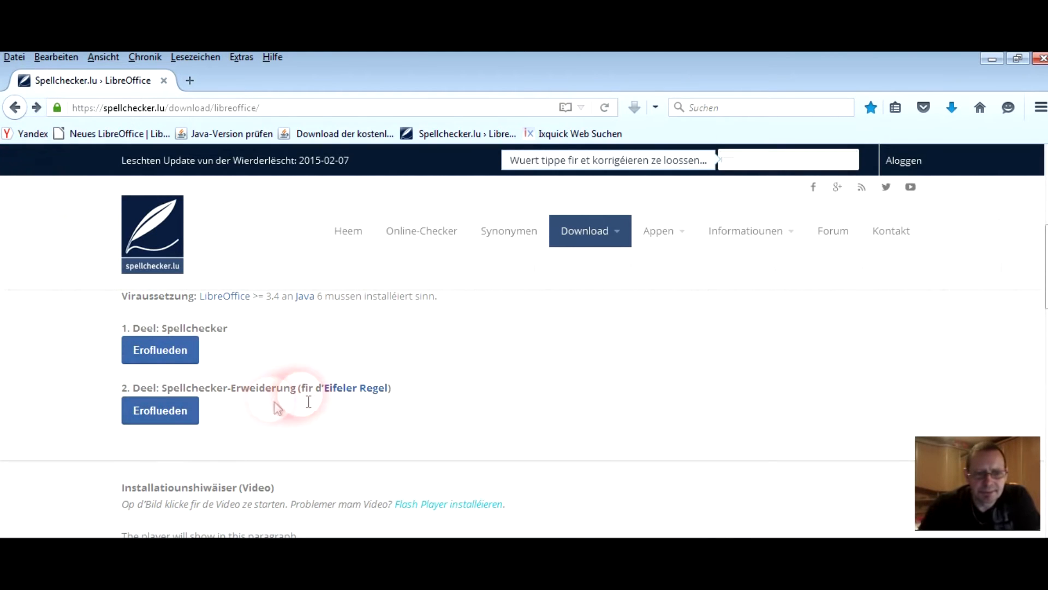
pyautogui.click(175, 419)
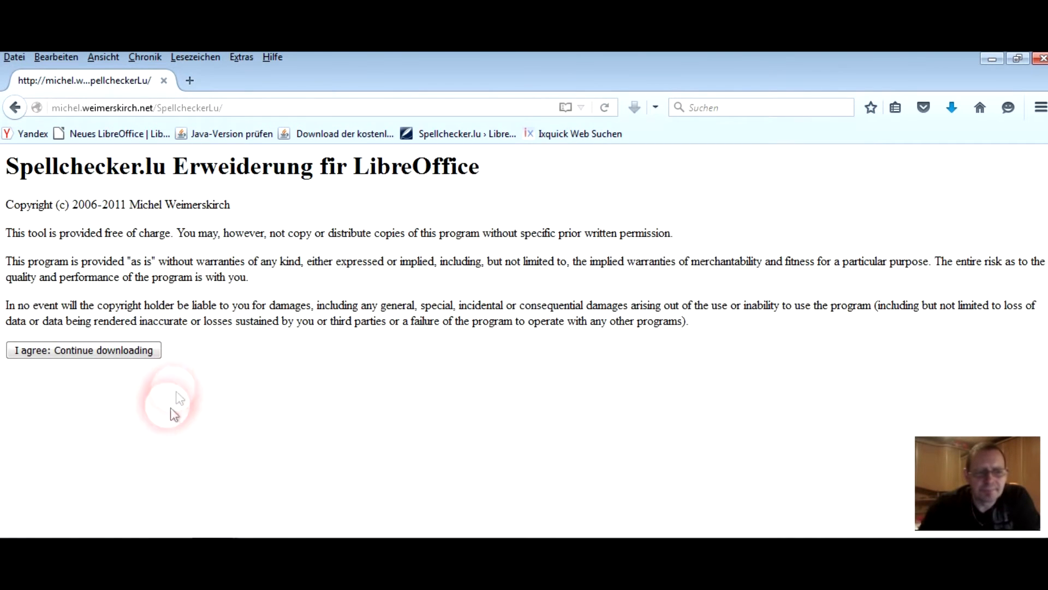
pyautogui.click(116, 350)
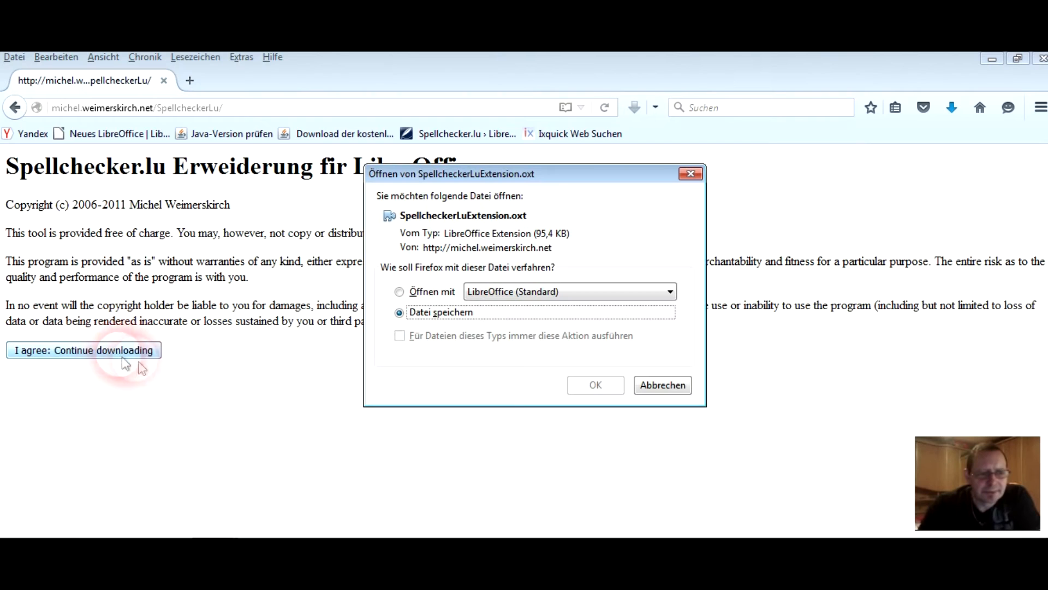
pyautogui.click(402, 313)
pyautogui.click(587, 386)
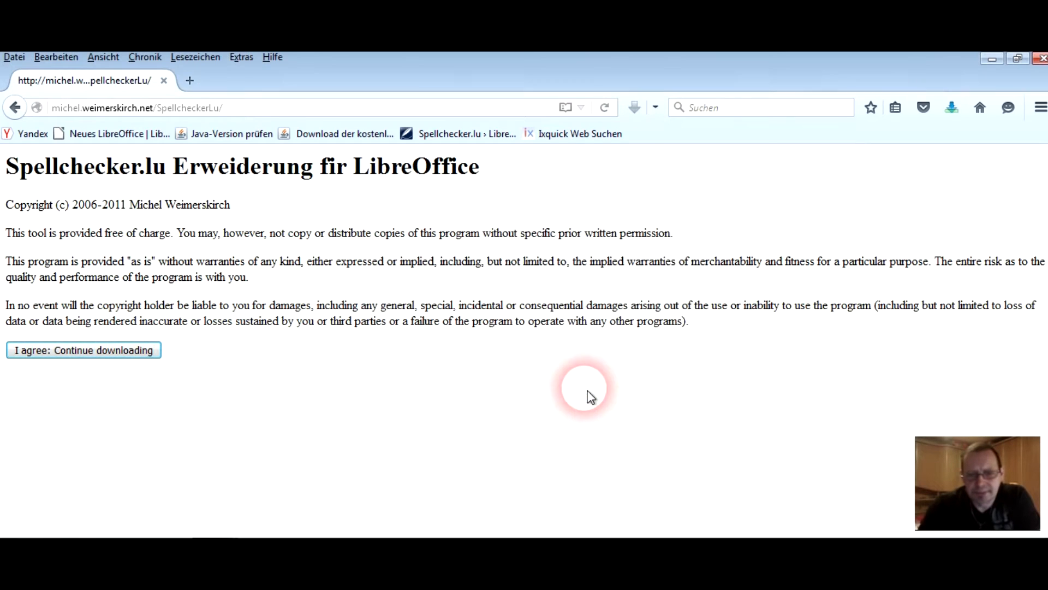
# - Install the downloaded SpellcheckerLu(1).oxt in LibreOffice, replacing the existing version, check the extension list and close Writer
pyautogui.click(952, 109)
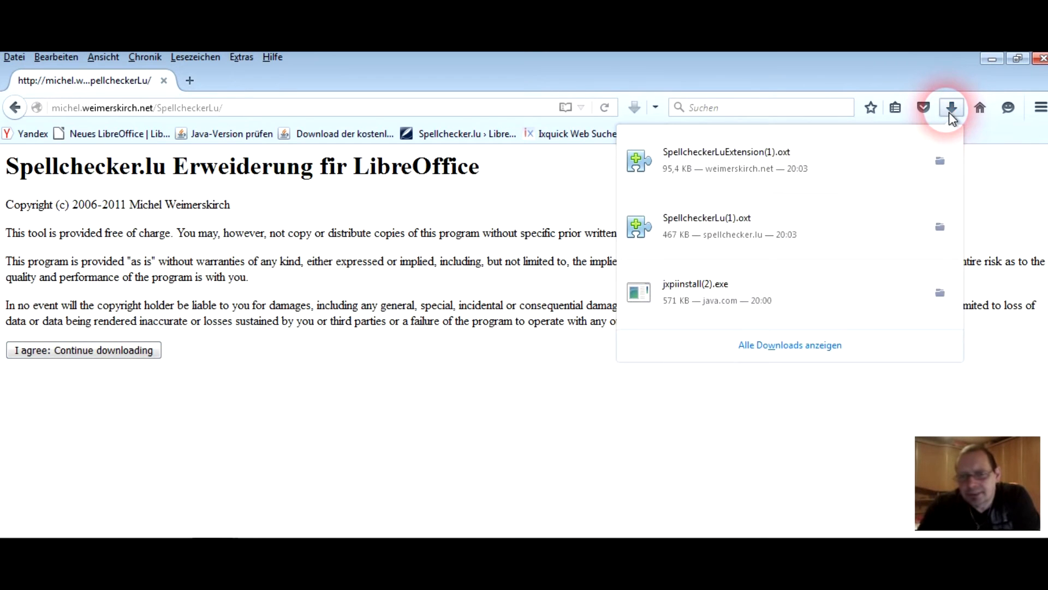
pyautogui.click(749, 235)
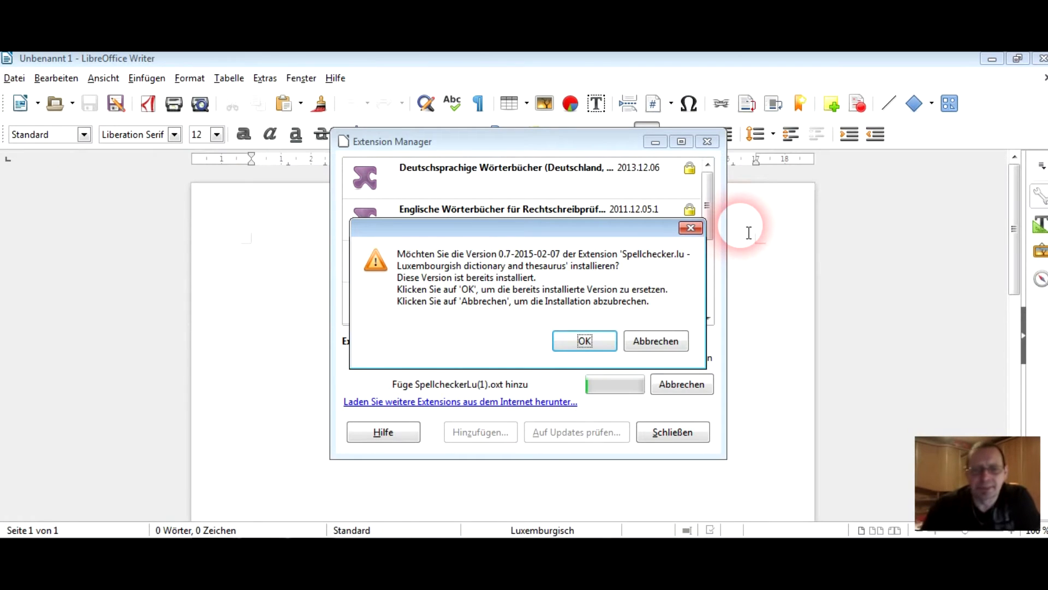
pyautogui.click(585, 341)
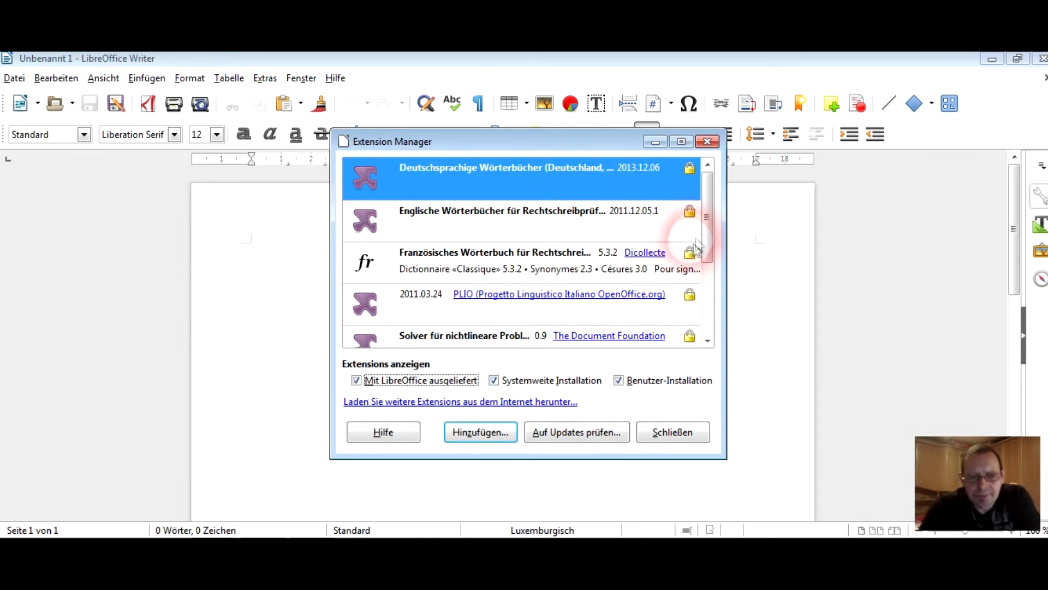
pyautogui.moveTo(704, 228); pyautogui.dragTo(538, 248)
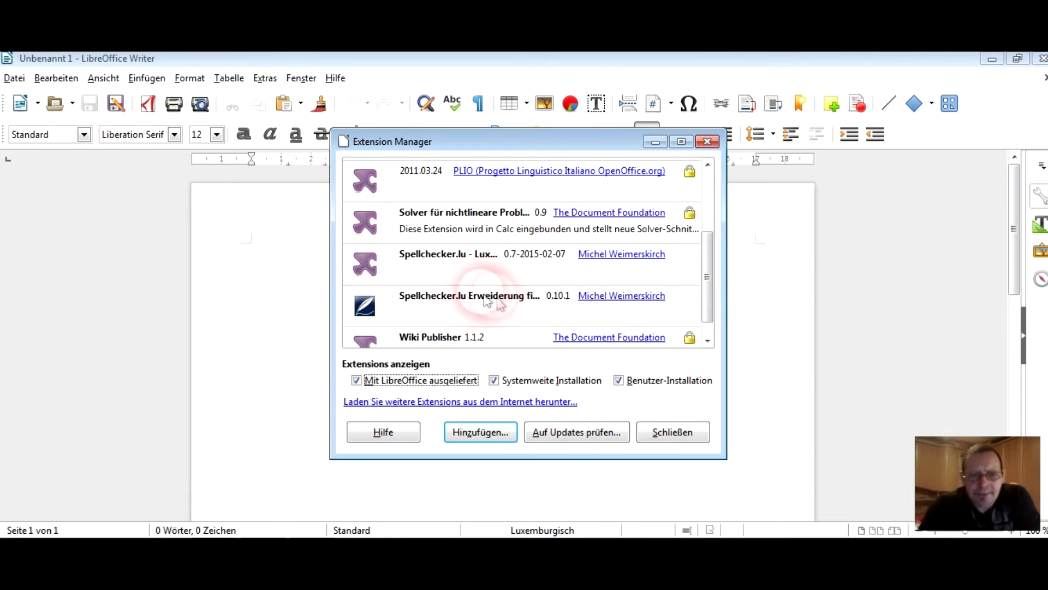
pyautogui.click(674, 439)
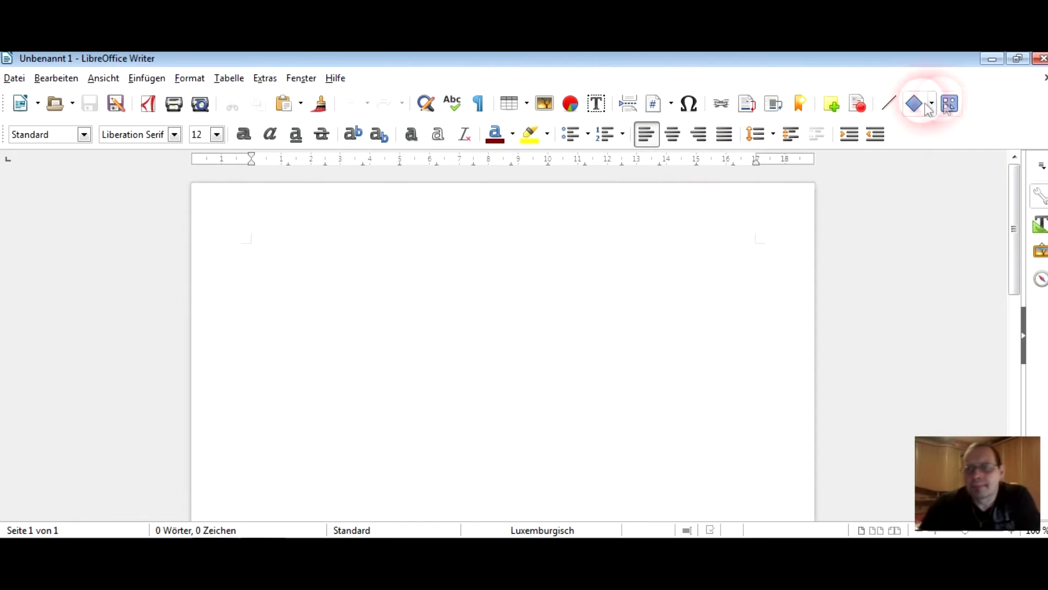
pyautogui.click(1041, 62)
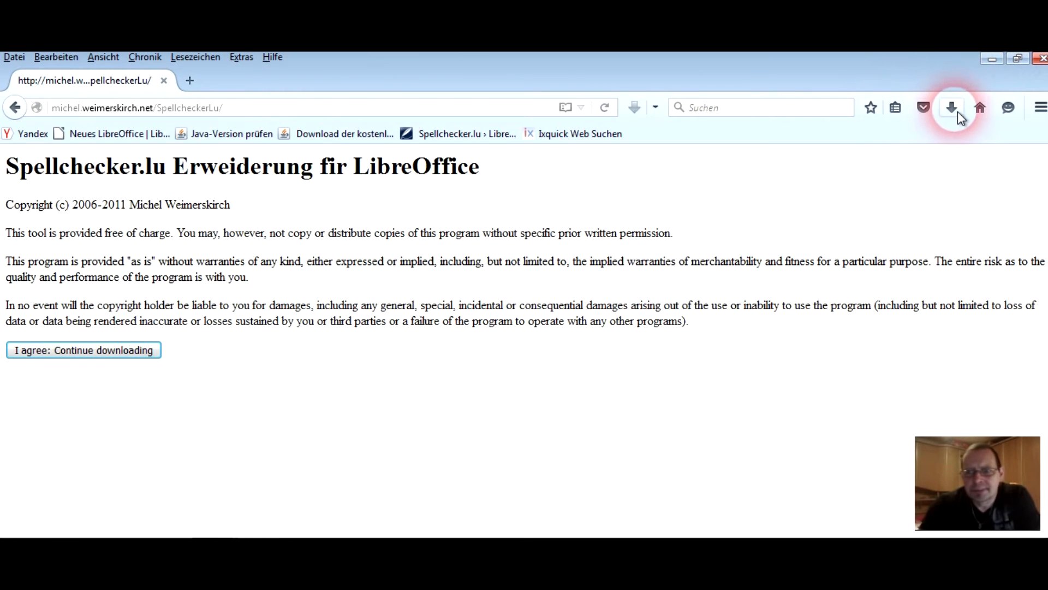
# - Install the downloaded SpellcheckerLuExtension(1).oxt, replacing the existing version and accepting its licence agreement, and close the Extension Manager
pyautogui.click(960, 116)
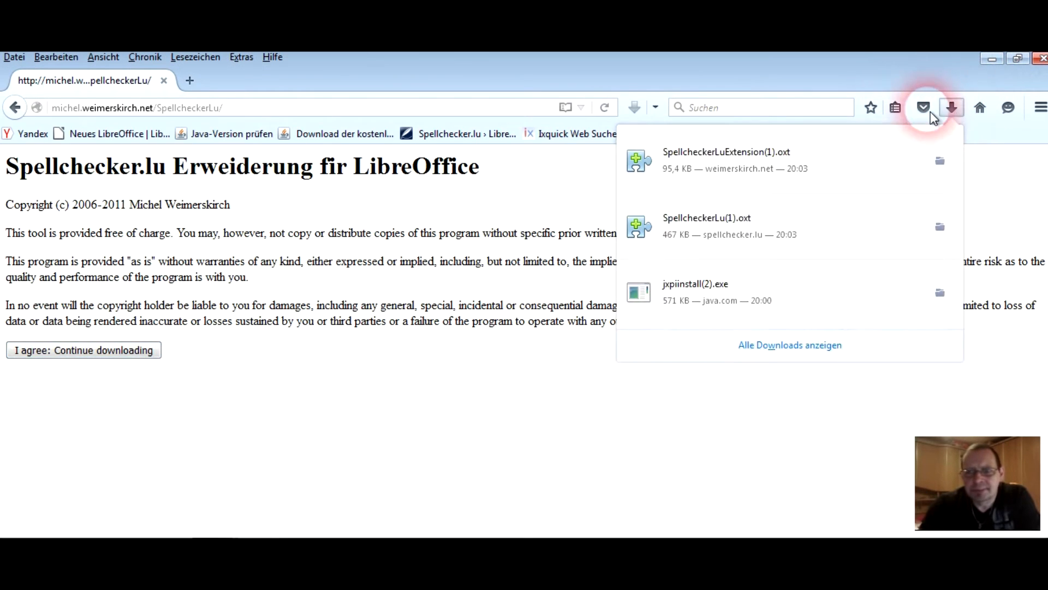
pyautogui.click(696, 161)
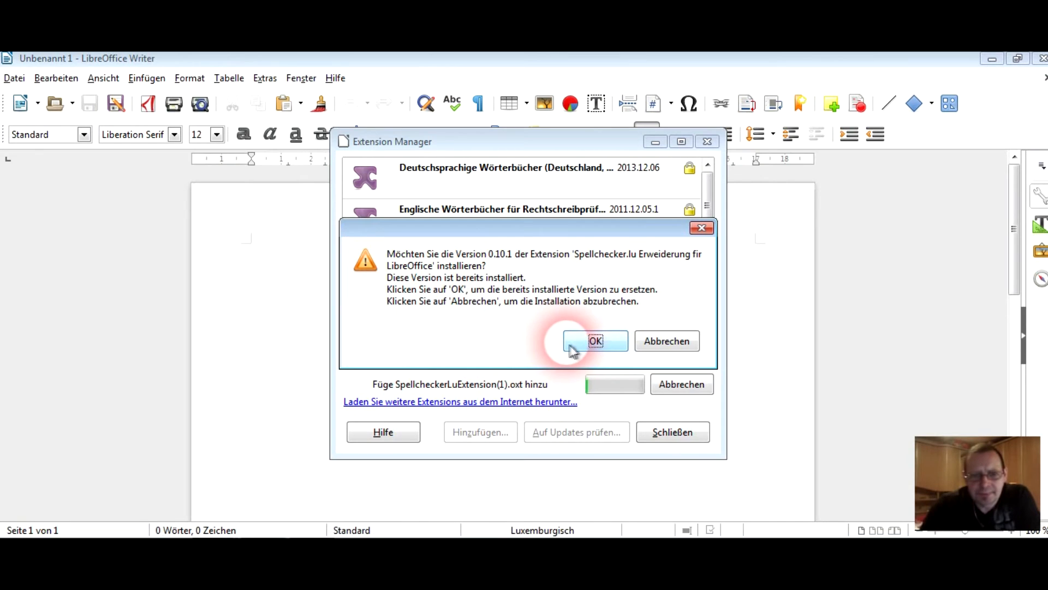
pyautogui.click(594, 341)
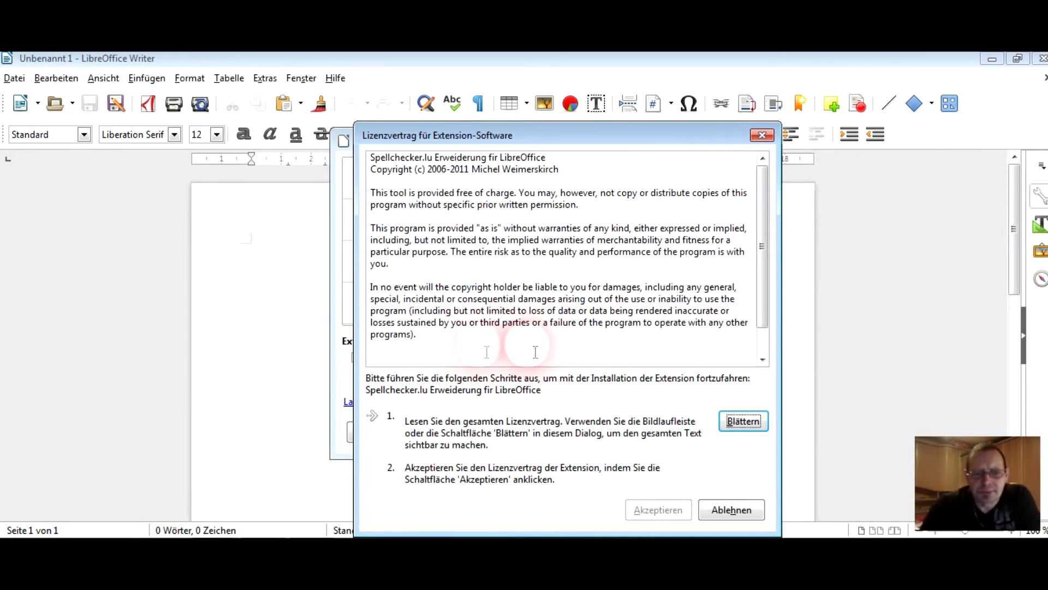
pyautogui.moveTo(770, 202); pyautogui.dragTo(765, 234)
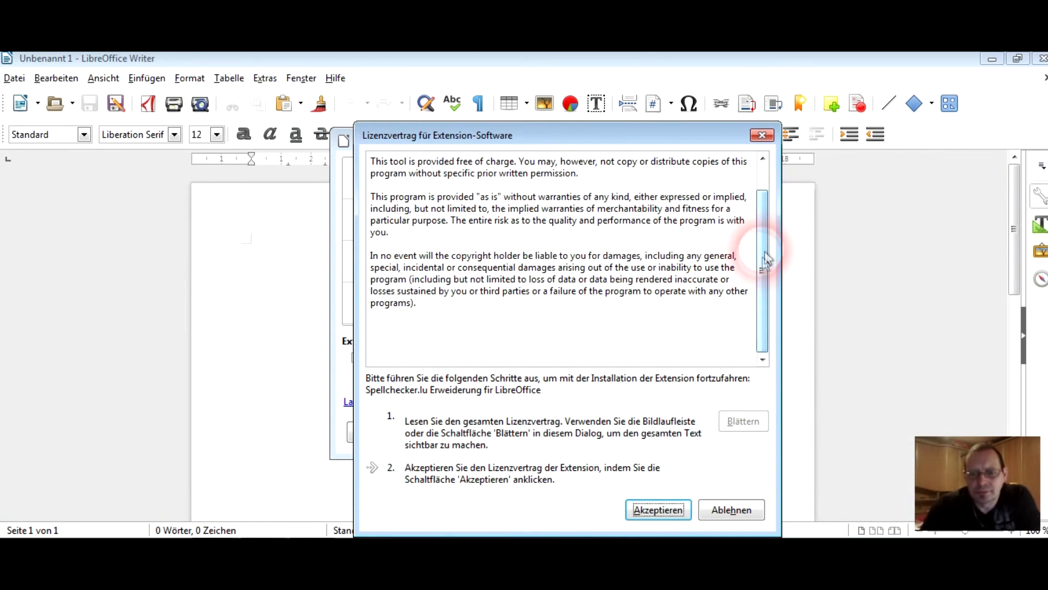
pyautogui.click(656, 509)
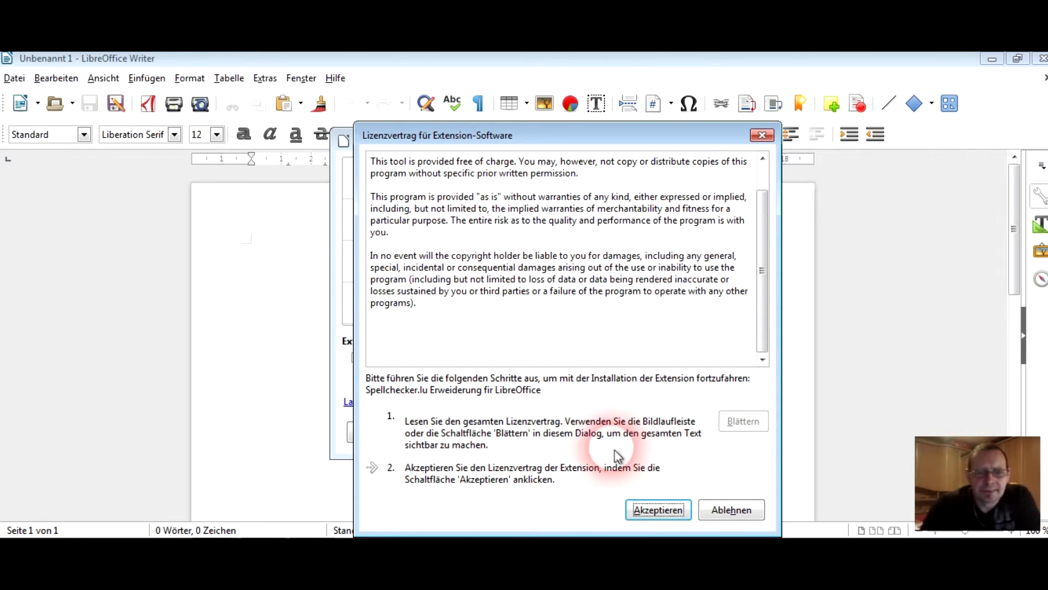
pyautogui.click(643, 511)
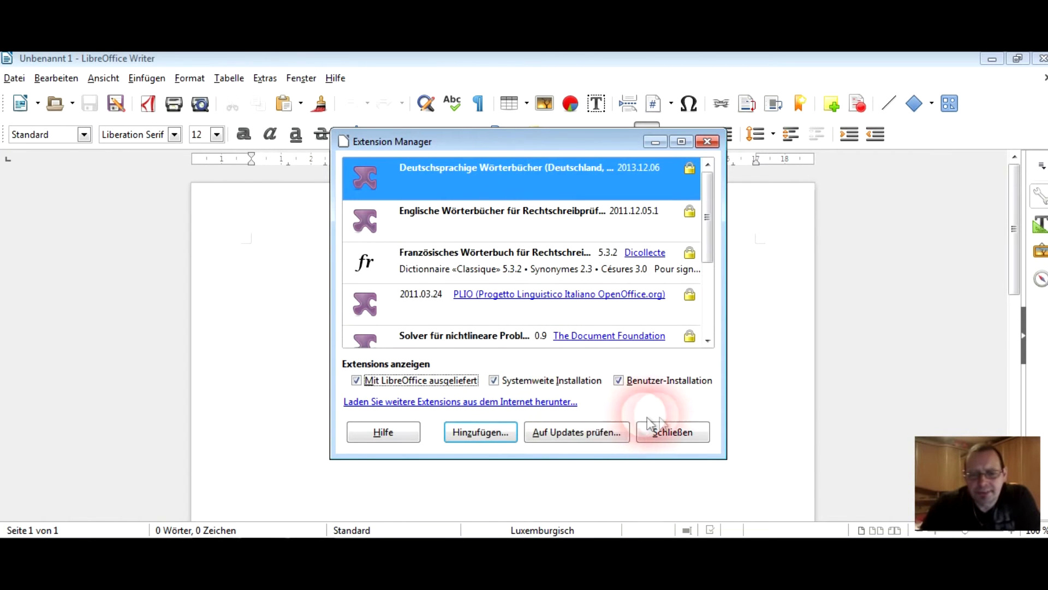
pyautogui.click(673, 433)
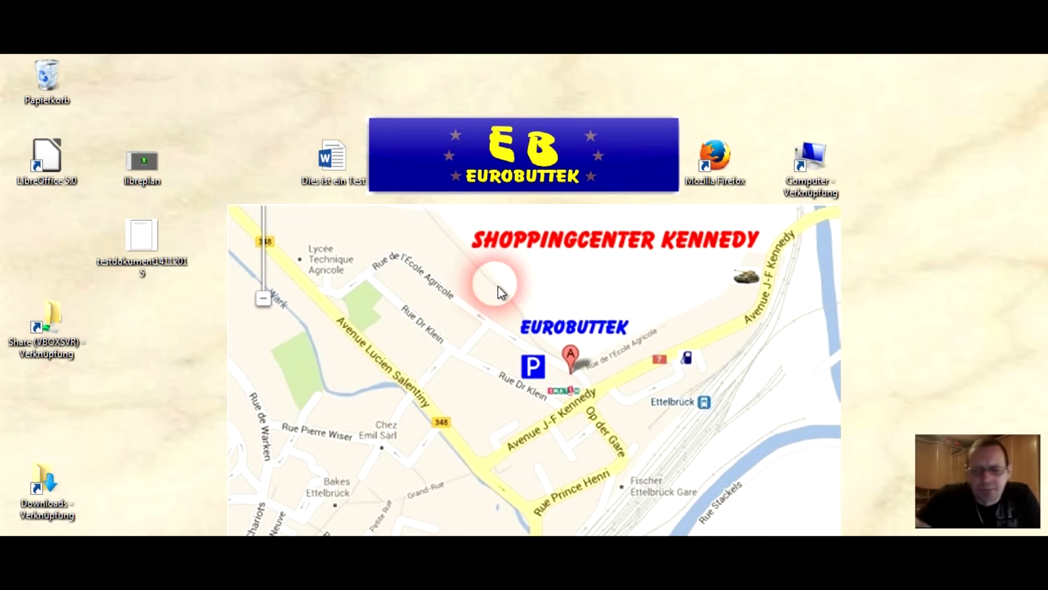
# - Open testdokument14112015 from the desktop and start the Luxembourgish spelling and grammar check on its whole text, ignoring "Spellchecker.lu" once
pyautogui.doubleClick(137, 239)
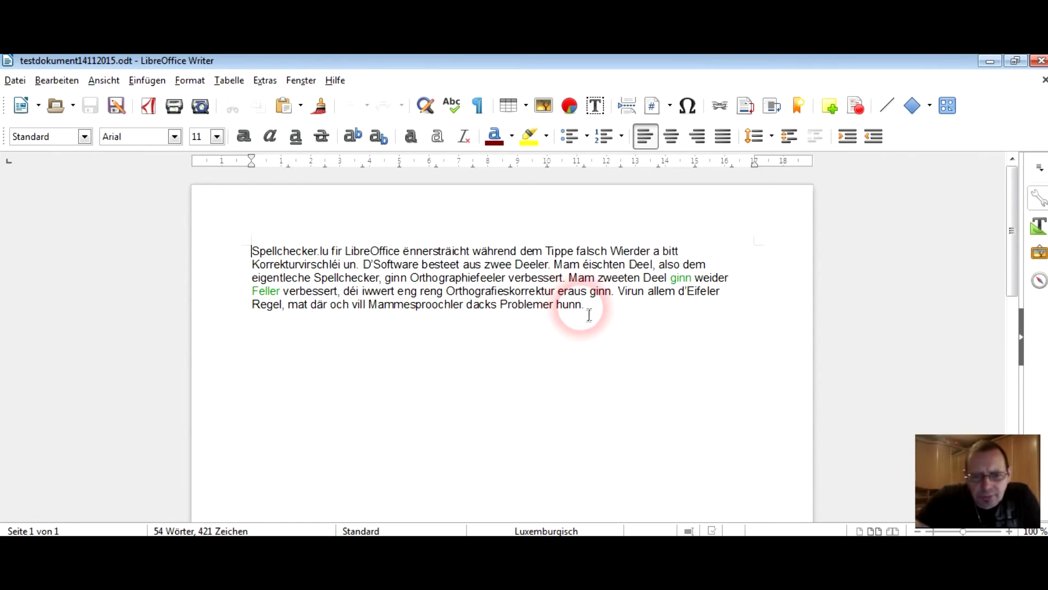
pyautogui.moveTo(252, 251); pyautogui.dragTo(584, 320)
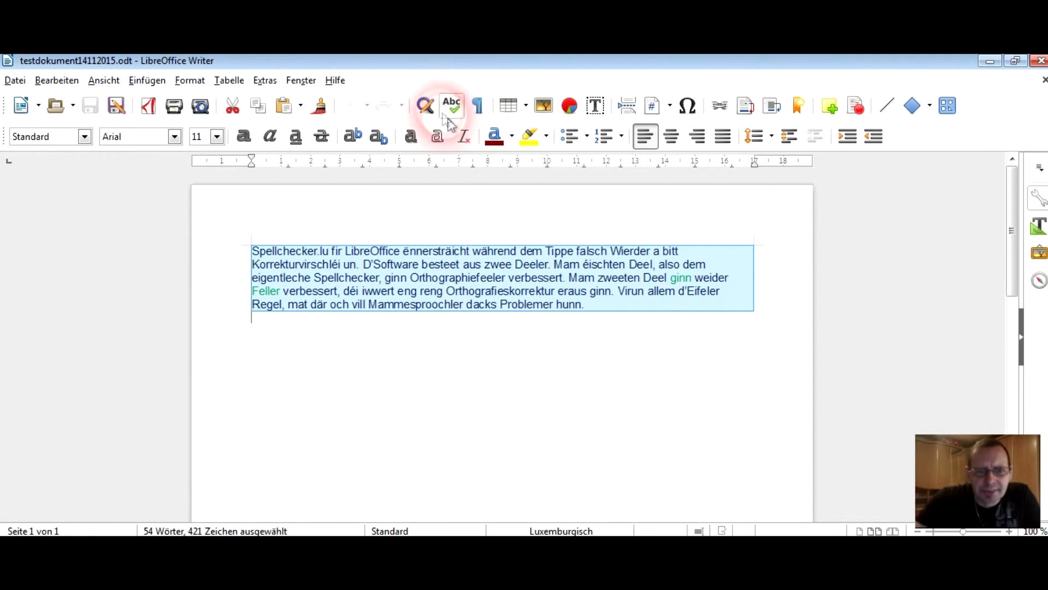
pyautogui.click(463, 118)
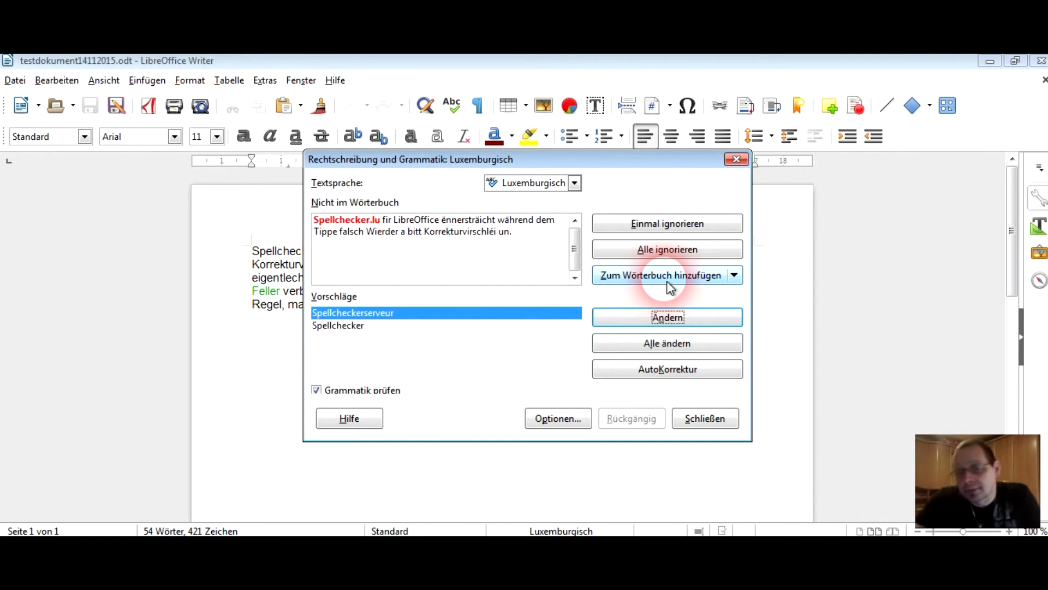
pyautogui.click(689, 225)
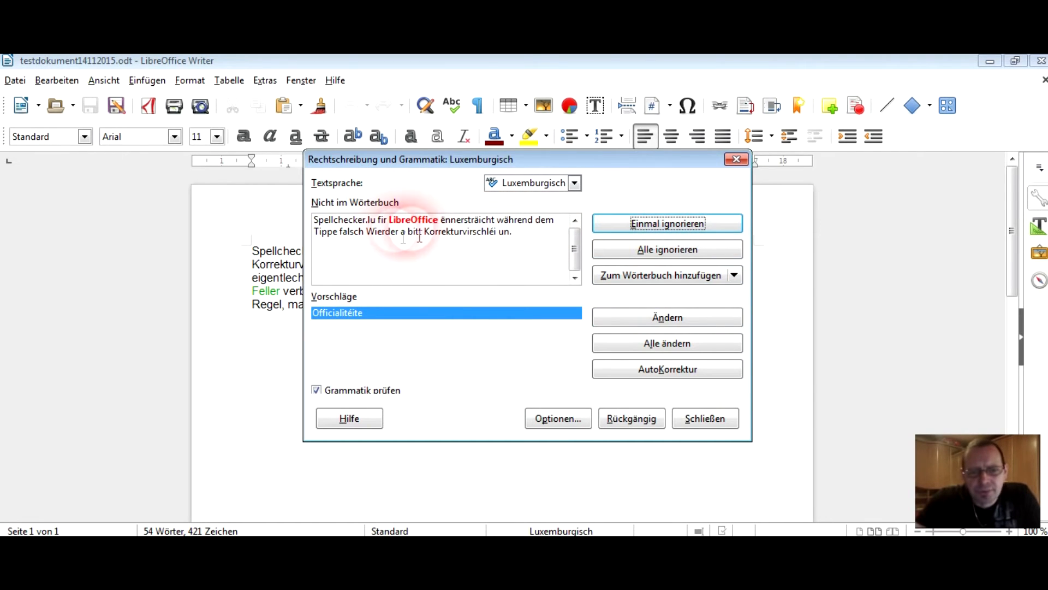
pyautogui.click(575, 279)
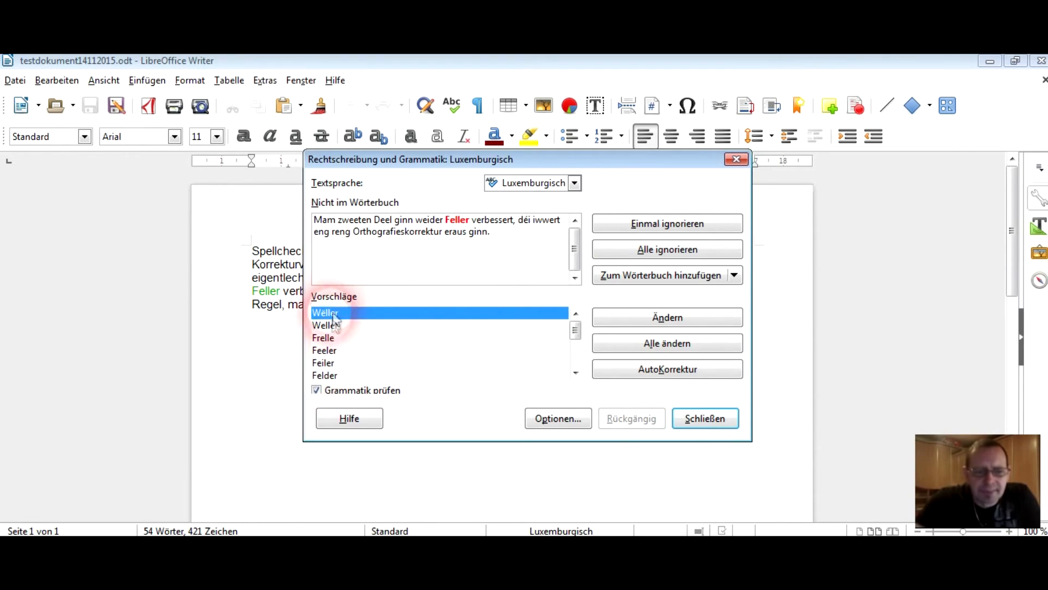
# - Replace "Feller" with "Feeler" and "ginn" with "gi", leave "Orthografieskorrektur" as written, and finish the spelling check
pyautogui.click(327, 351)
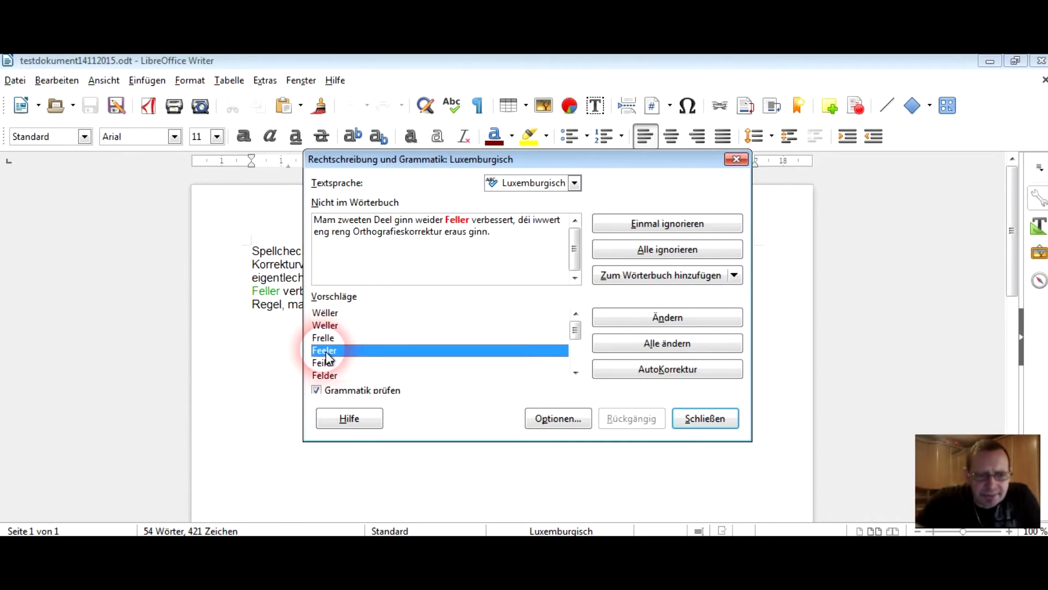
pyautogui.click(648, 319)
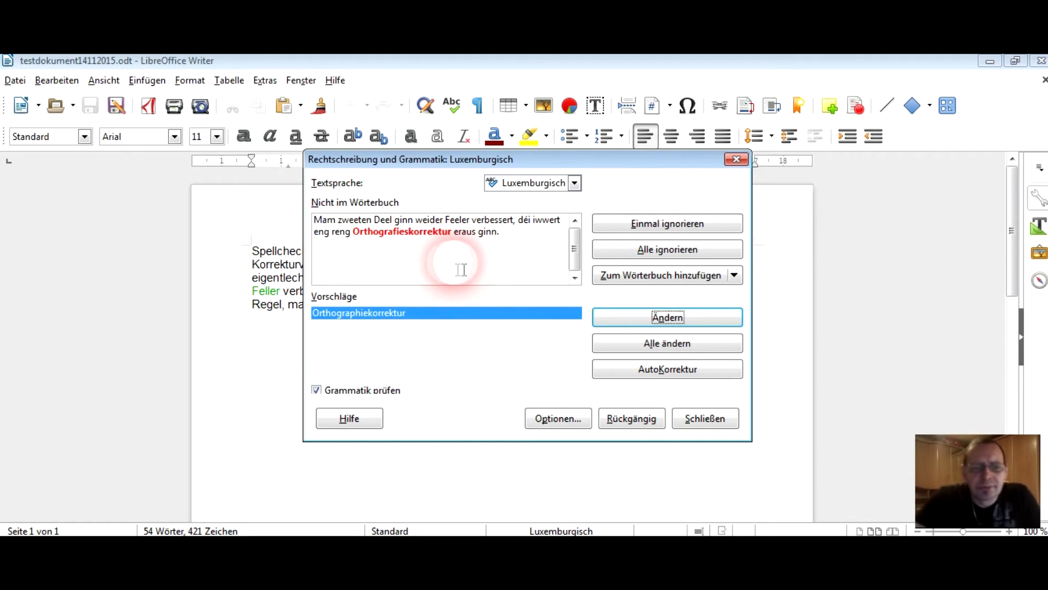
pyautogui.click(649, 230)
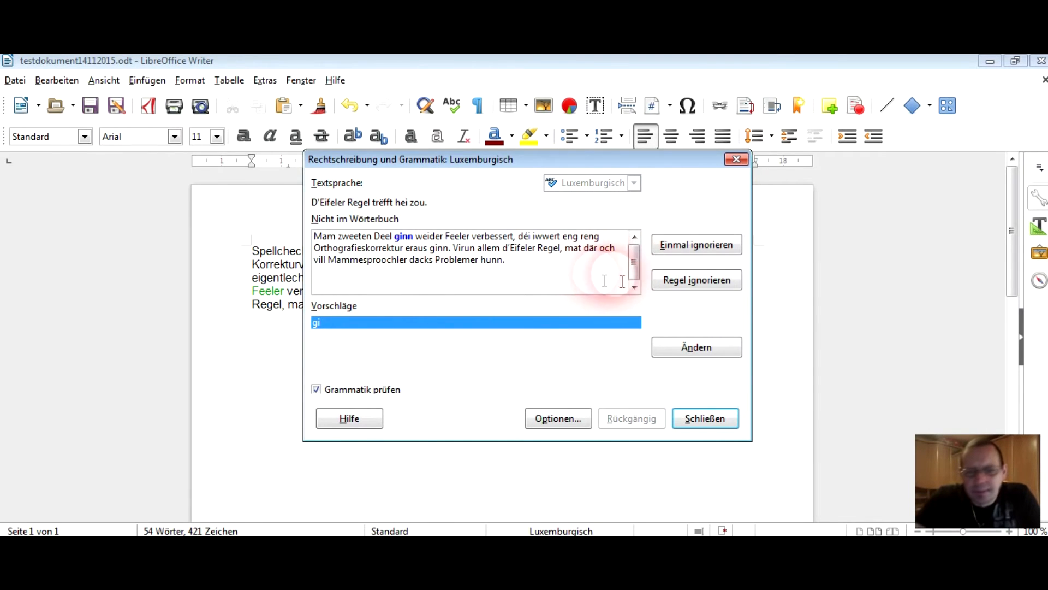
pyautogui.click(697, 347)
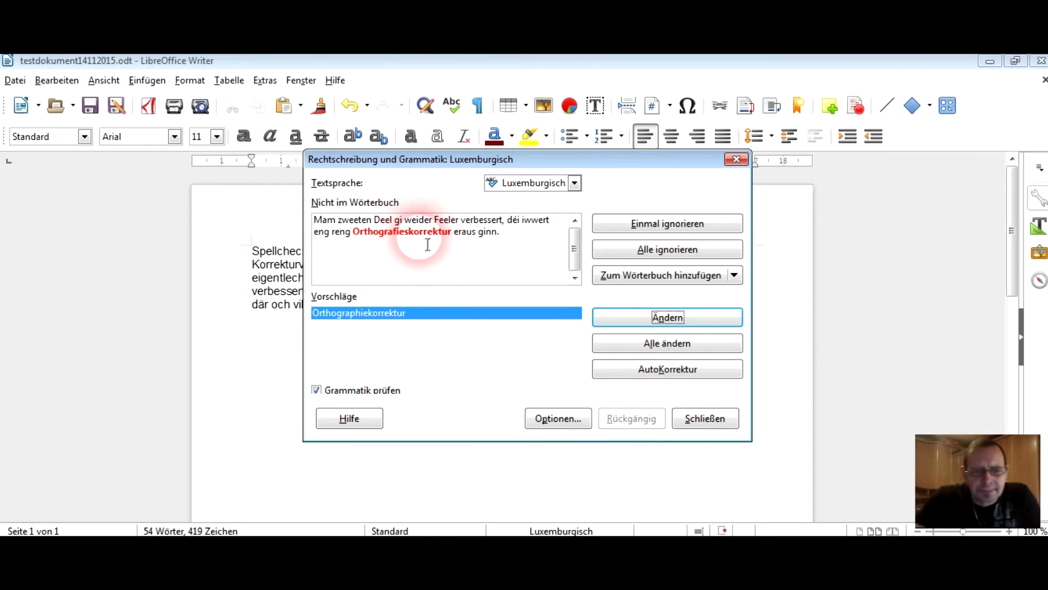
pyautogui.click(597, 348)
pyautogui.click(598, 328)
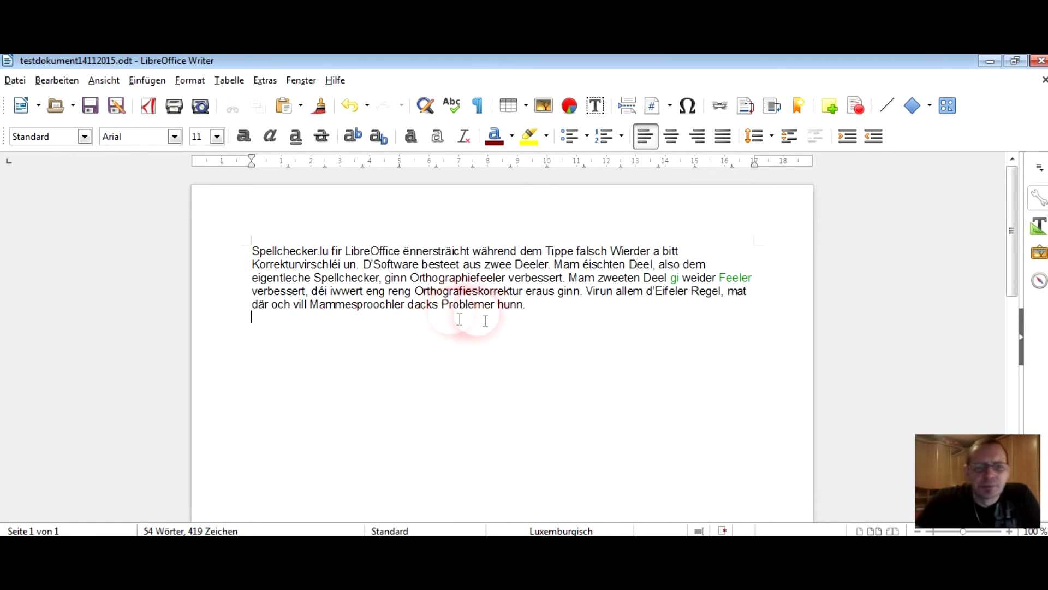
pyautogui.rightClick(457, 109)
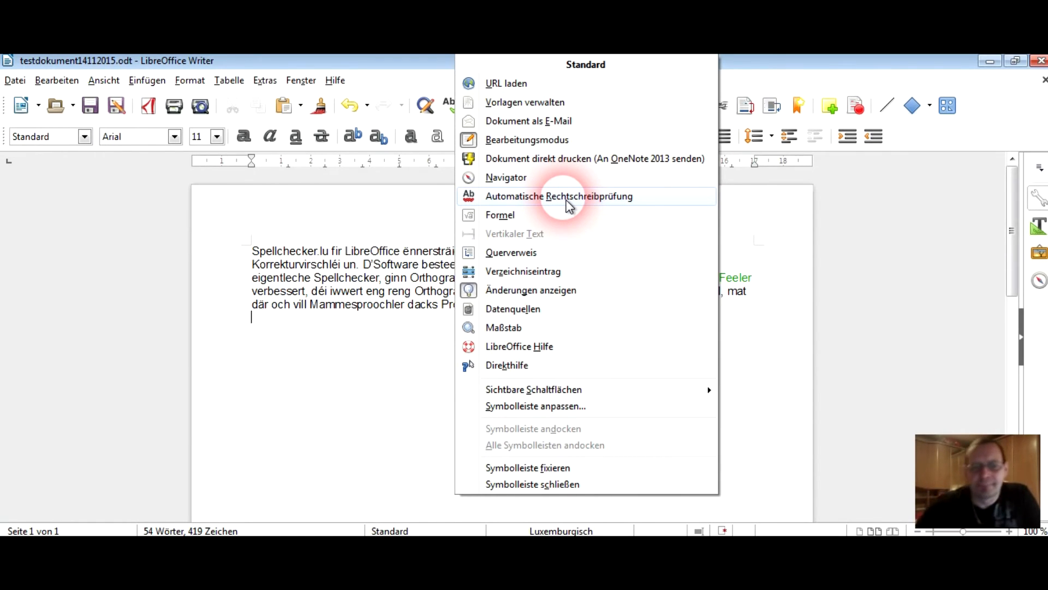
pyautogui.click(435, 220)
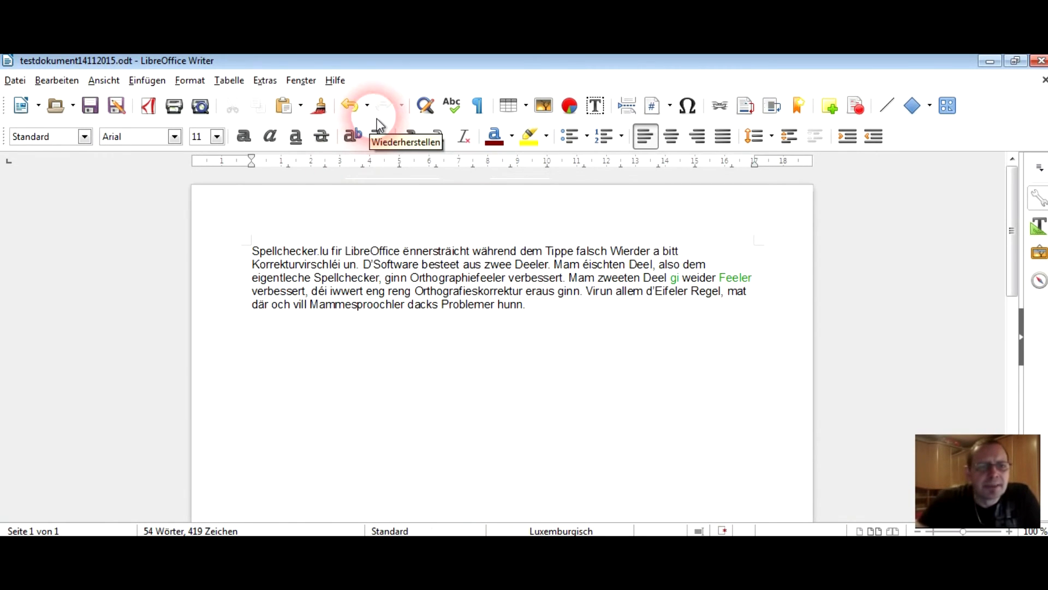
pyautogui.click(442, 324)
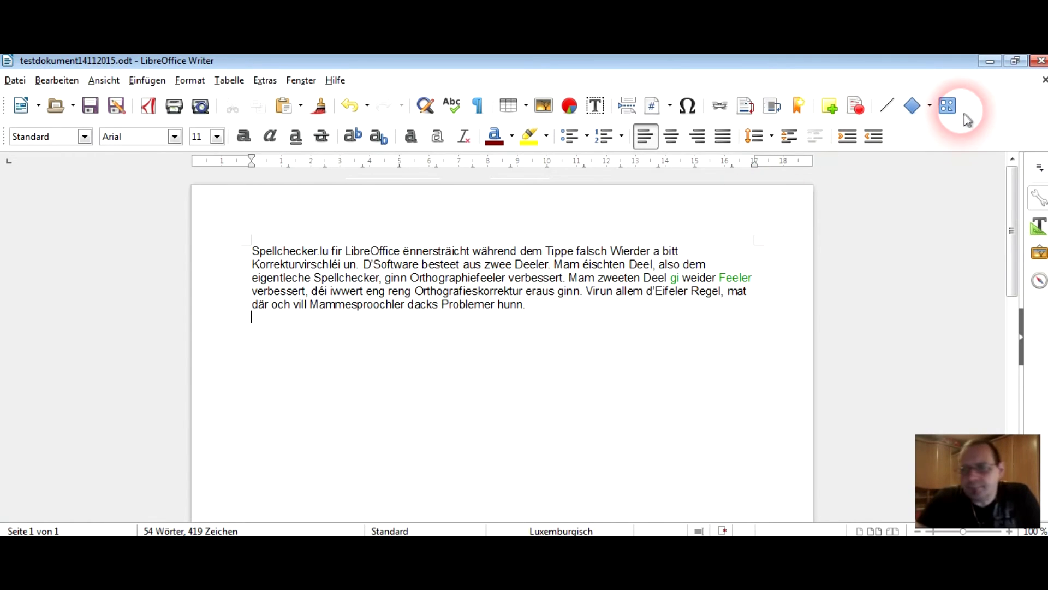
# - Close the test document without saving its changes
pyautogui.click(1044, 79)
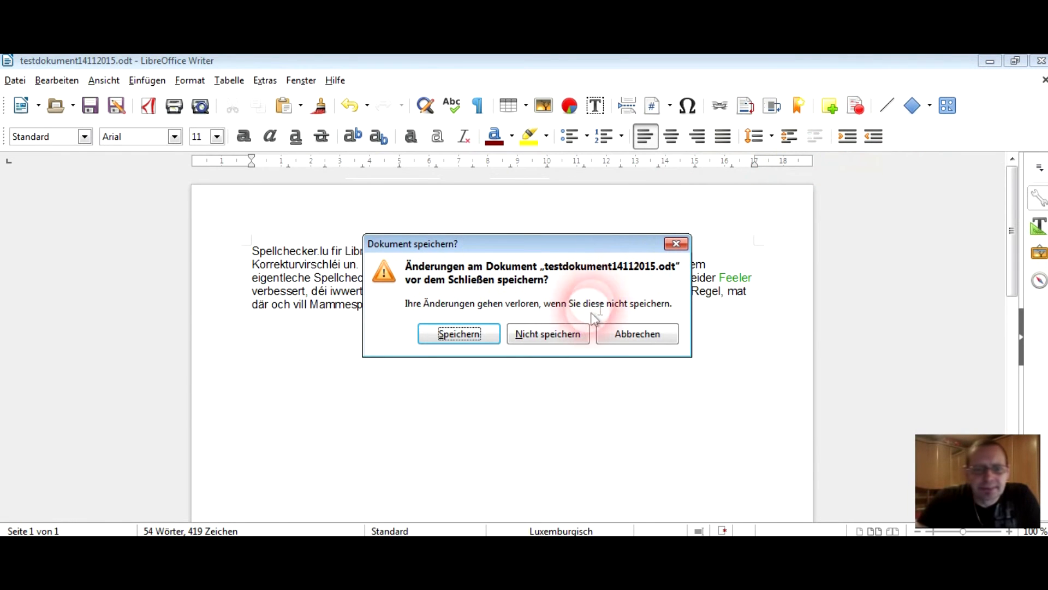
pyautogui.click(550, 336)
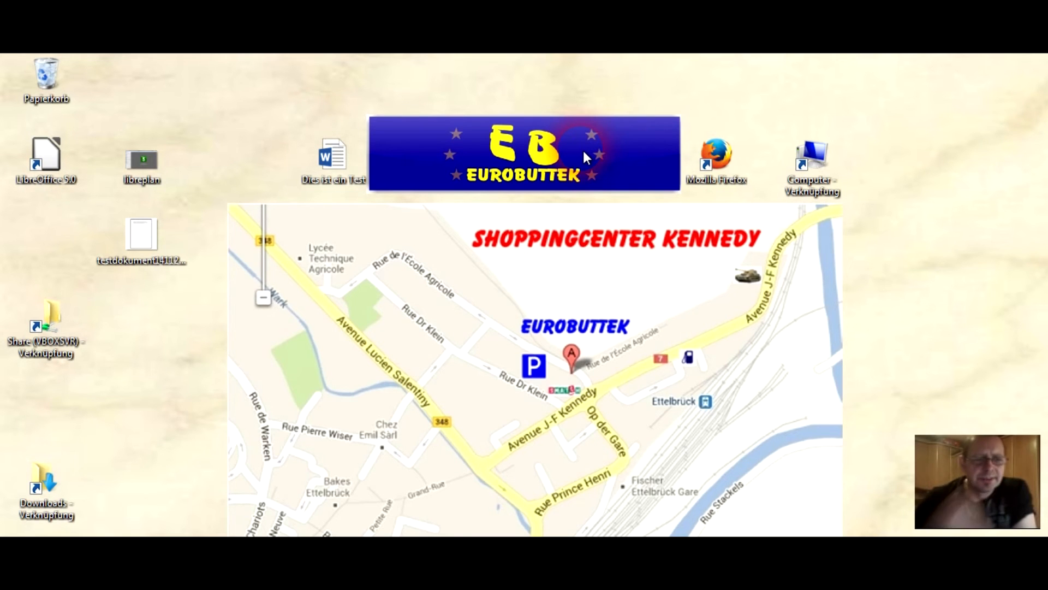
# - Launch LibreOffice 5.0 from the desktop to view its start centre, and minimise the window
pyautogui.click(56, 178)
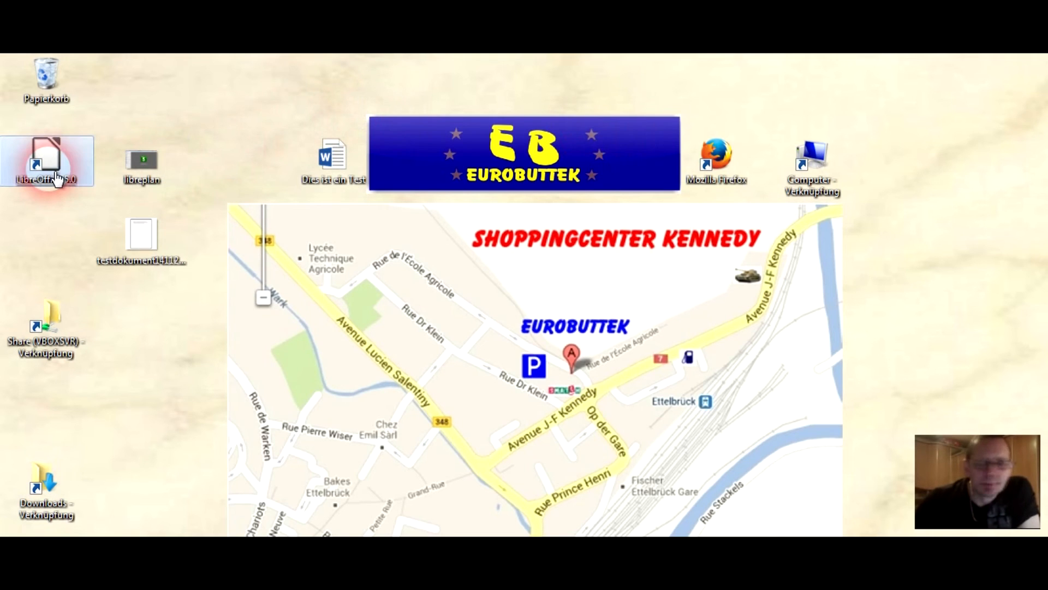
pyautogui.doubleClick(56, 178)
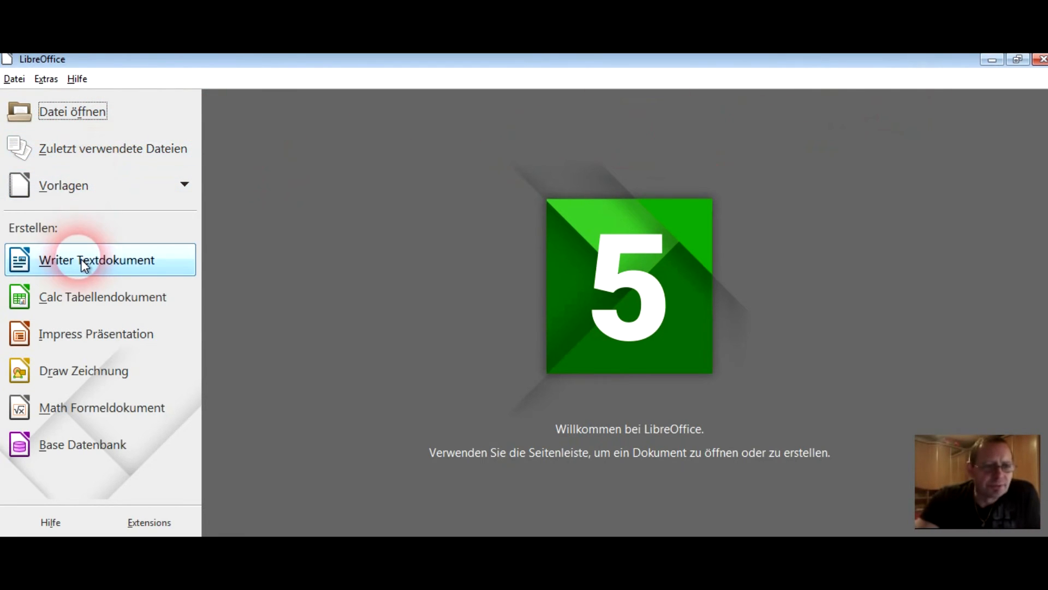
pyautogui.click(989, 61)
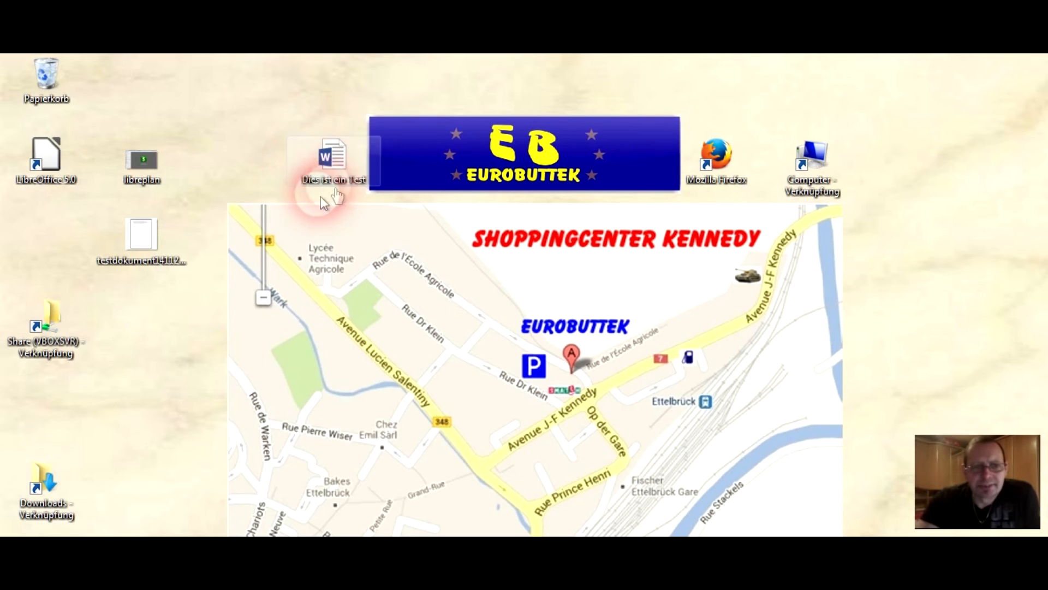
# - Switch back to LibreOffice and open the Word document "Dies ist ein Test" from the desktop folder
pyautogui.click(263, 548)
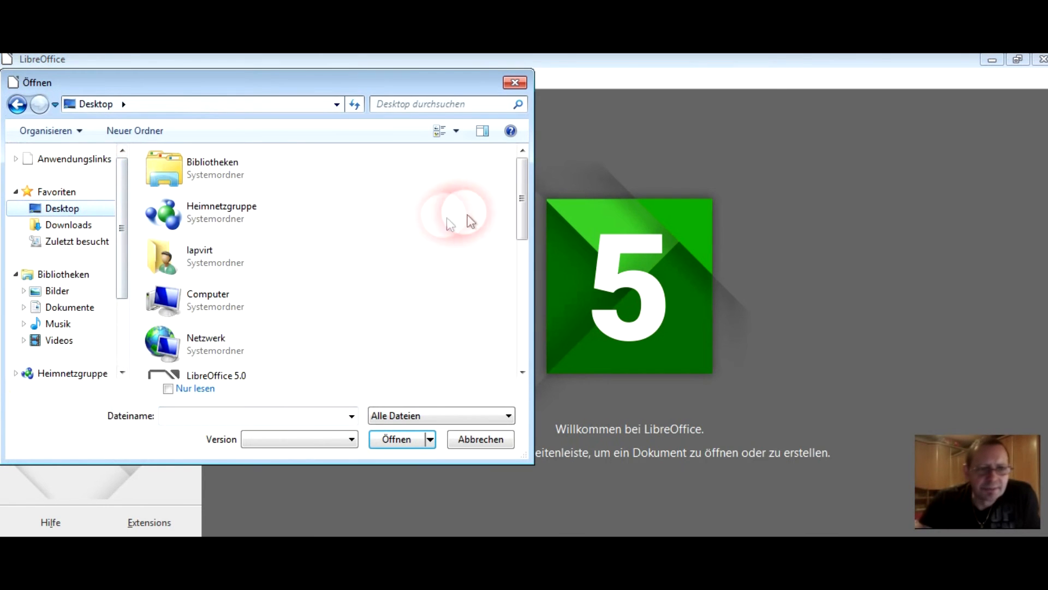
pyautogui.moveTo(519, 177); pyautogui.dragTo(499, 288)
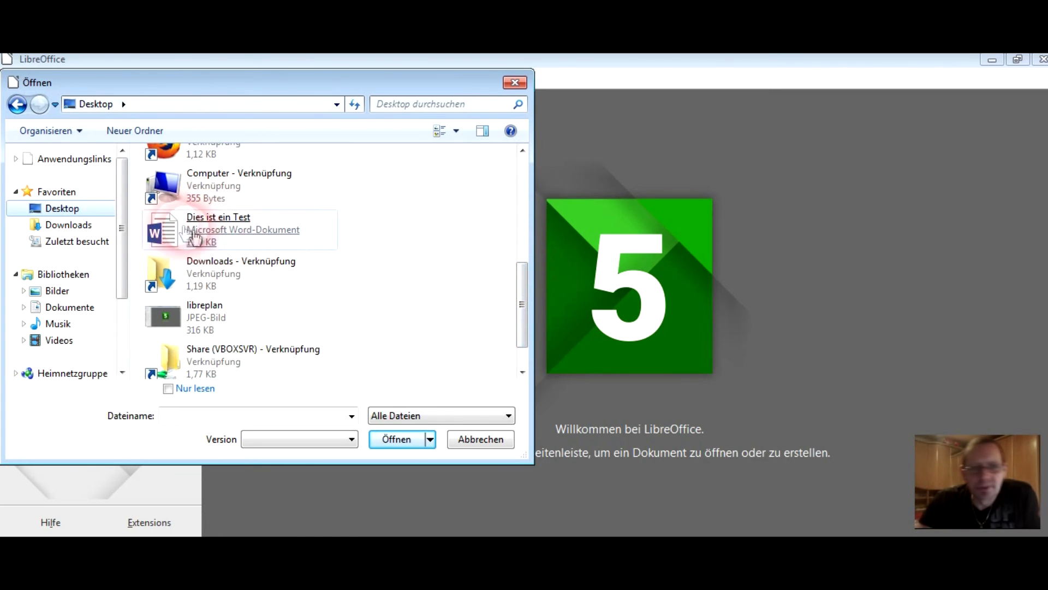
pyautogui.click(225, 232)
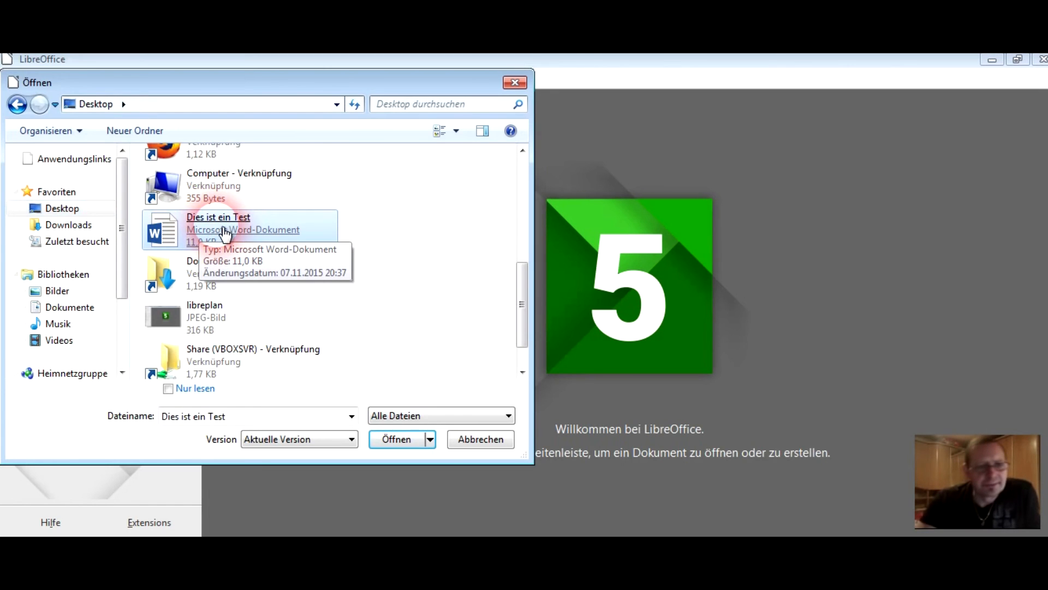
pyautogui.doubleClick(225, 232)
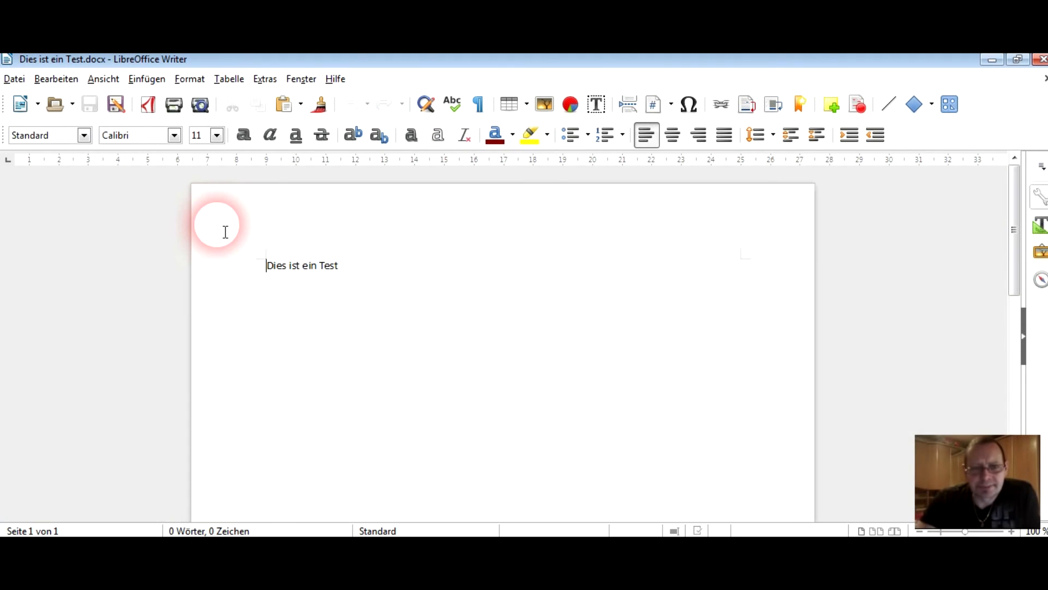
# - Append "von heute" to the end of the line "Dies ist ein Test"
pyautogui.click(365, 287)
pyautogui.write('M')
pyautogui.write('on heute')
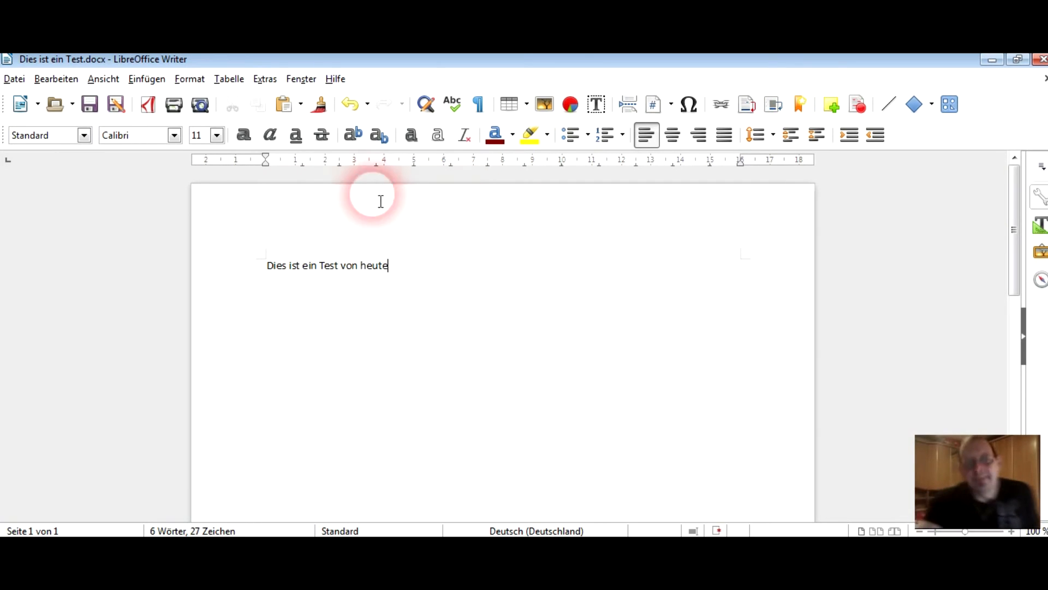
# - Save a copy of the document to the desktop as "Dies ist ein Test" in ODF Textdokument (.odt) format
pyautogui.click(20, 80)
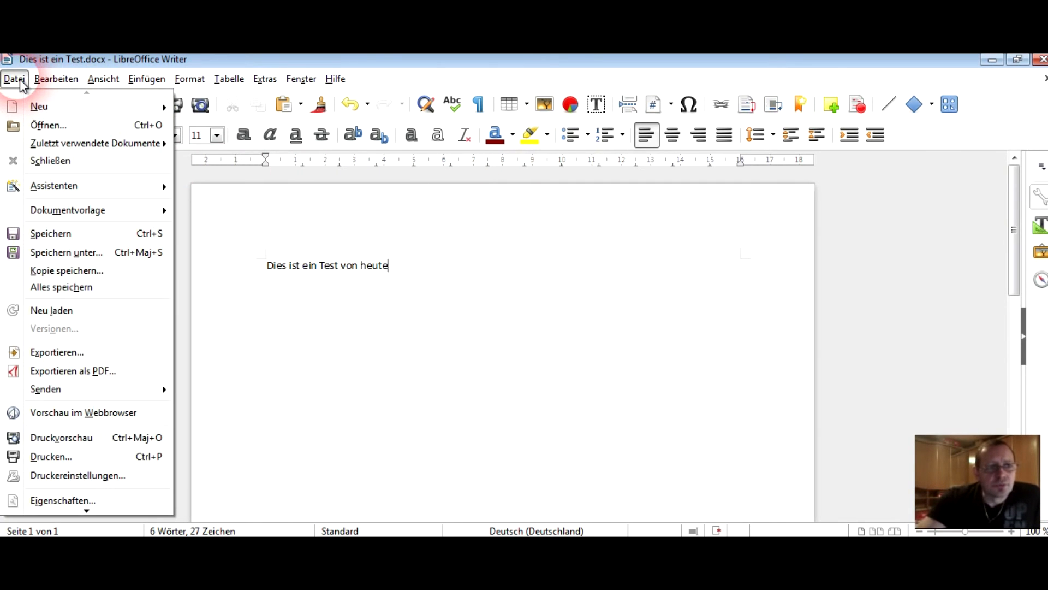
pyautogui.click(78, 253)
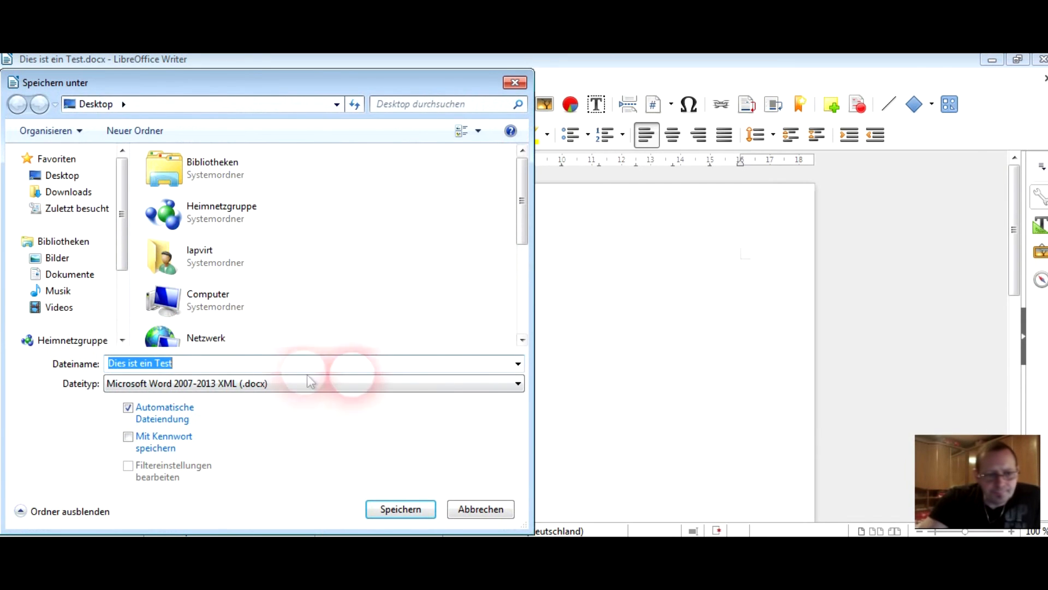
pyautogui.click(518, 384)
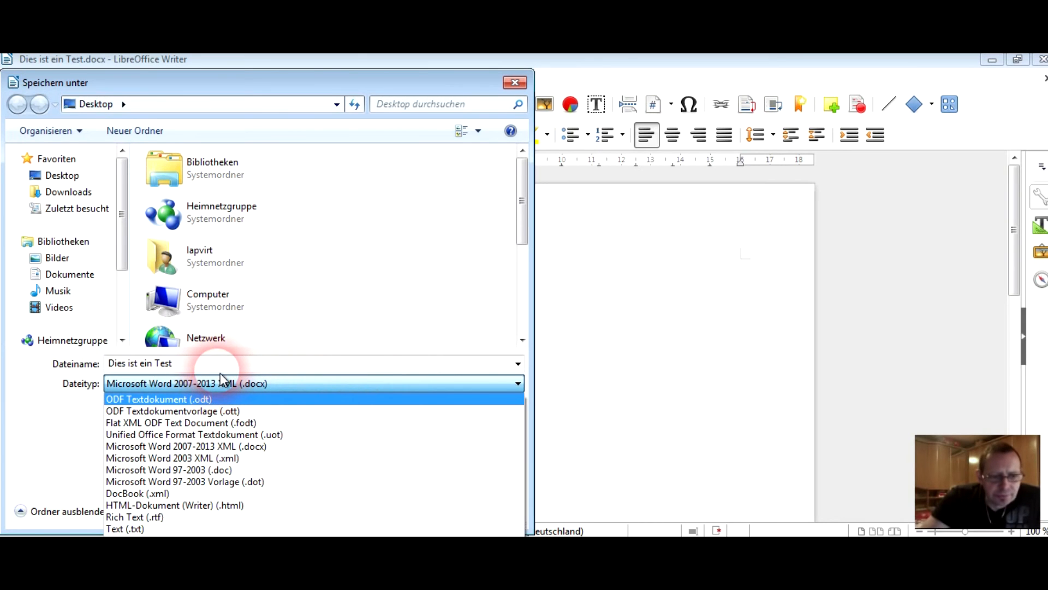
pyautogui.click(222, 404)
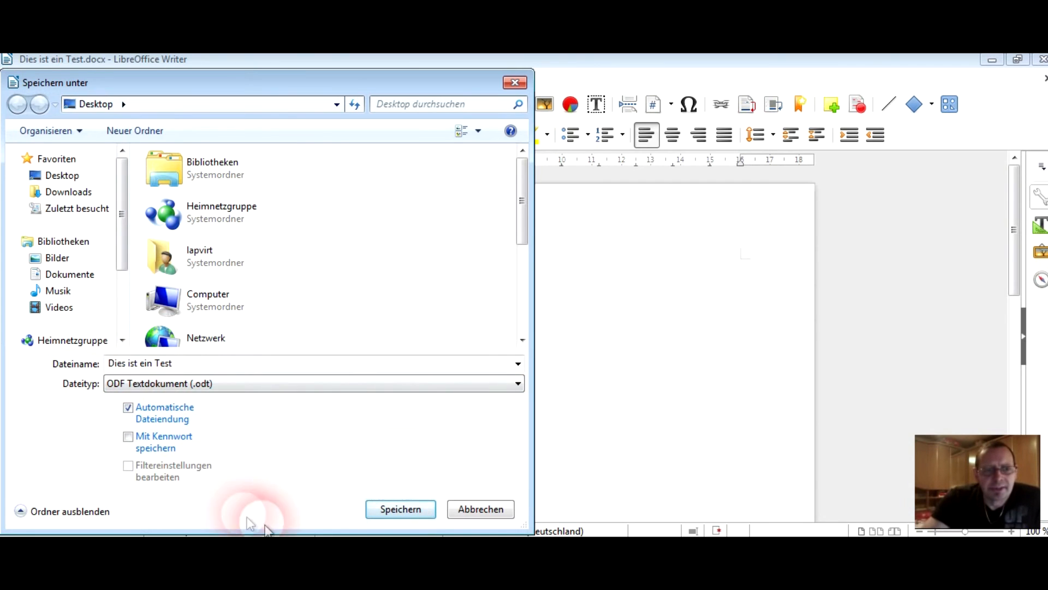
pyautogui.click(400, 509)
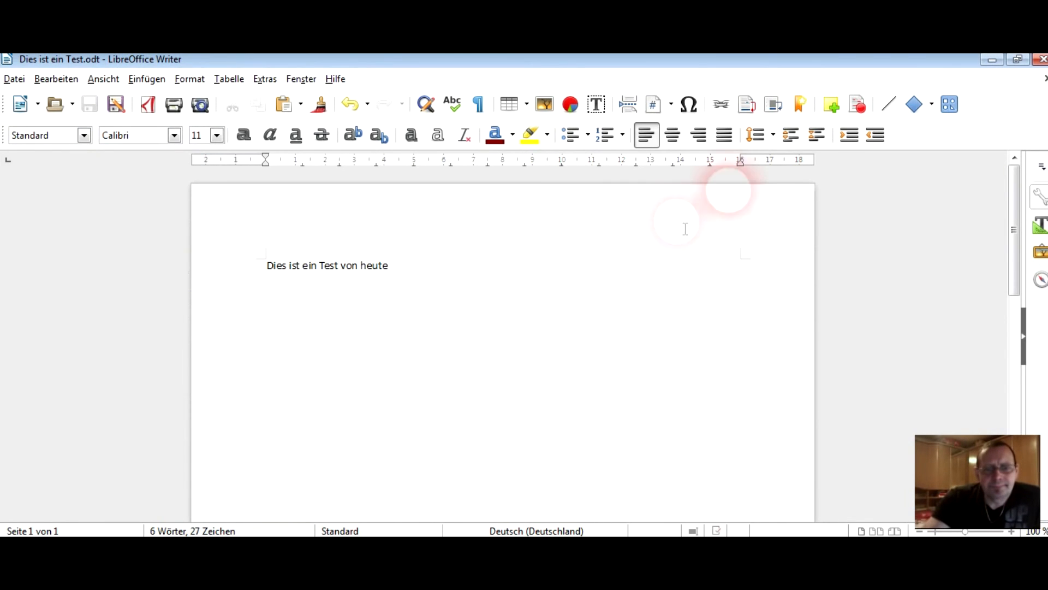
# - Close the document and reopen the ODT version of "Dies ist ein Test" from the desktop
pyautogui.click(1042, 61)
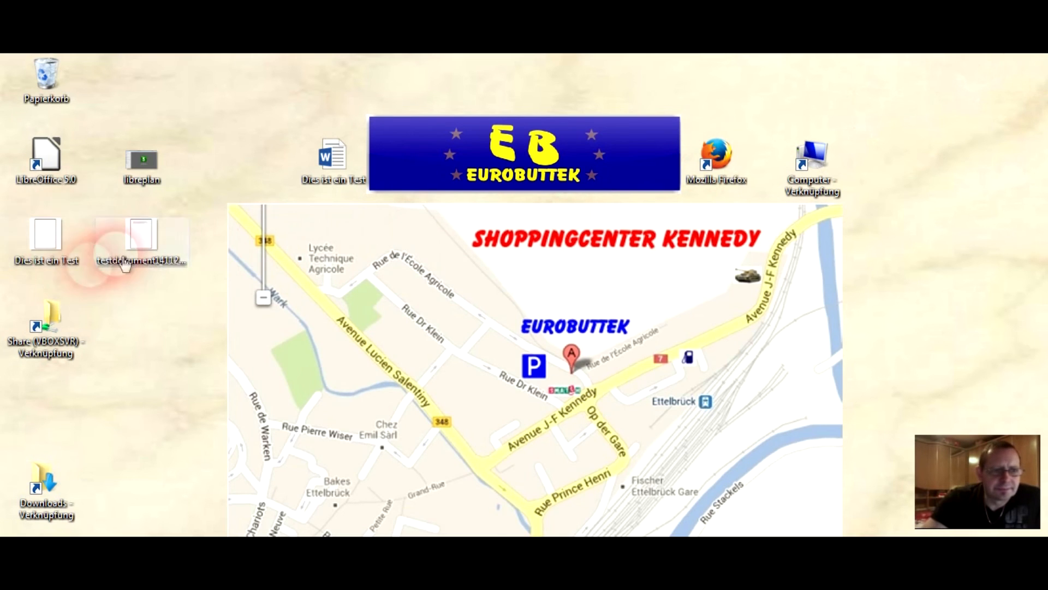
pyautogui.click(56, 236)
pyautogui.doubleClick(56, 236)
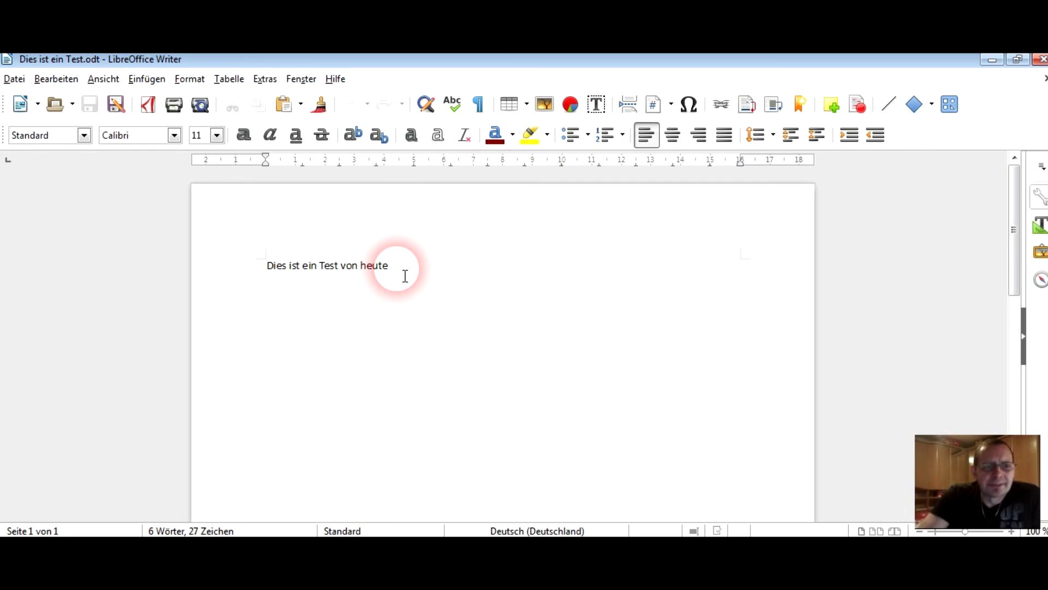
# - View the direct PDF export settings for the document, cancel the export, and minimise the Writer window
pyautogui.click(152, 107)
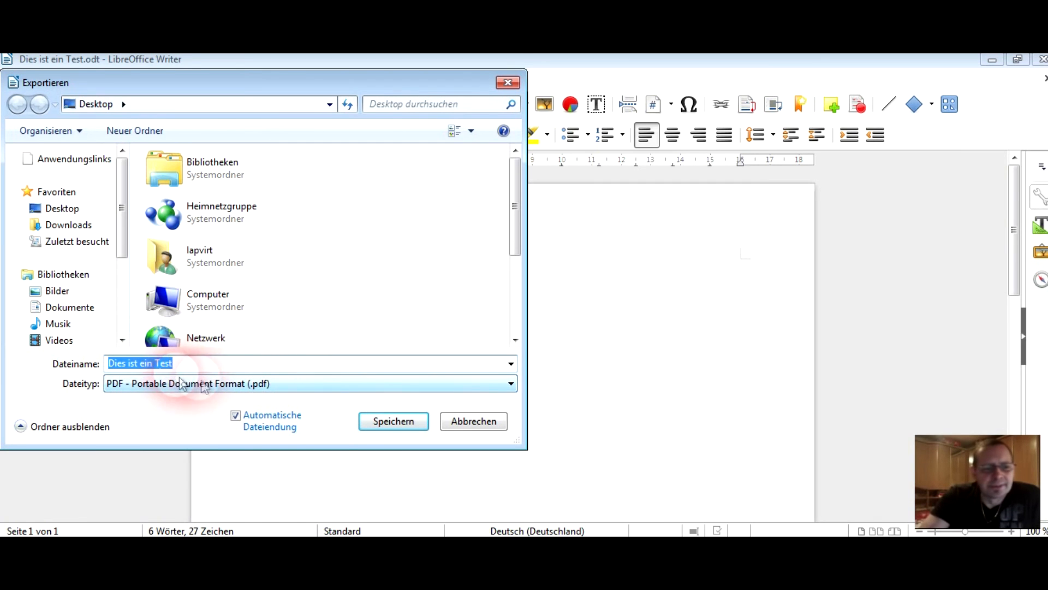
pyautogui.click(464, 426)
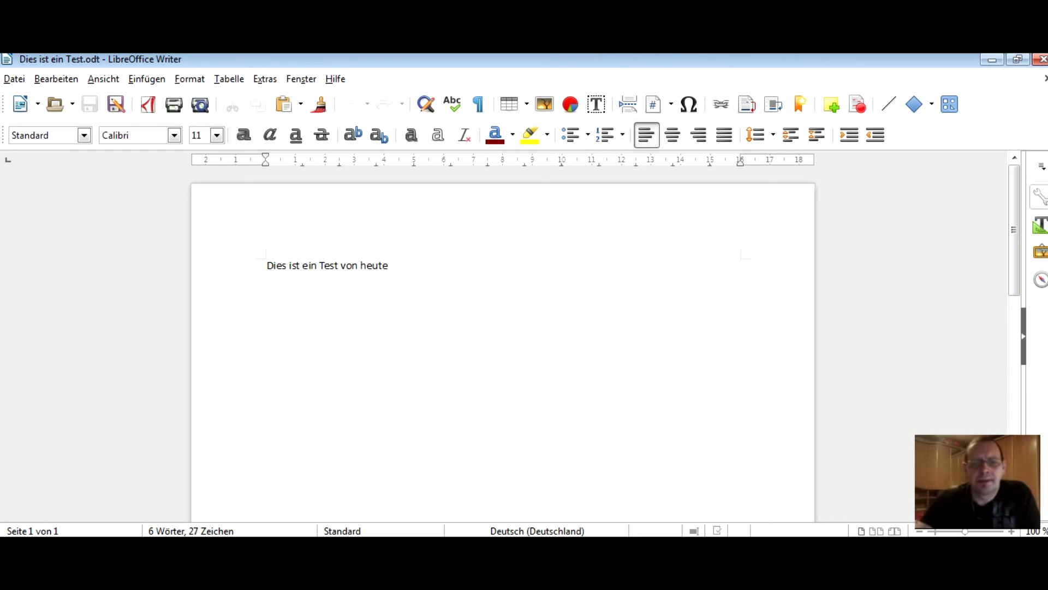
pyautogui.click(991, 60)
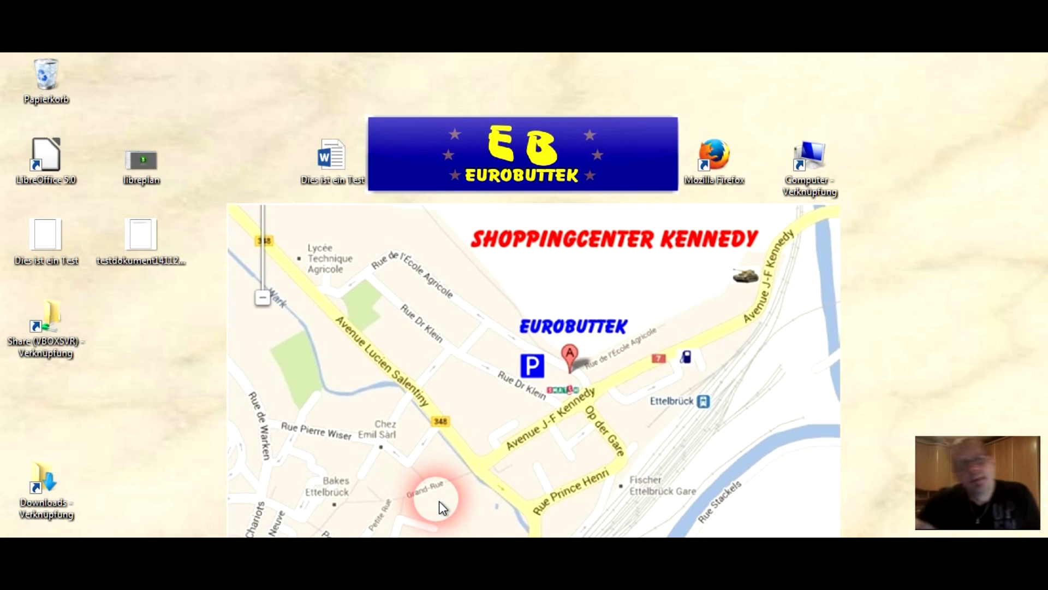